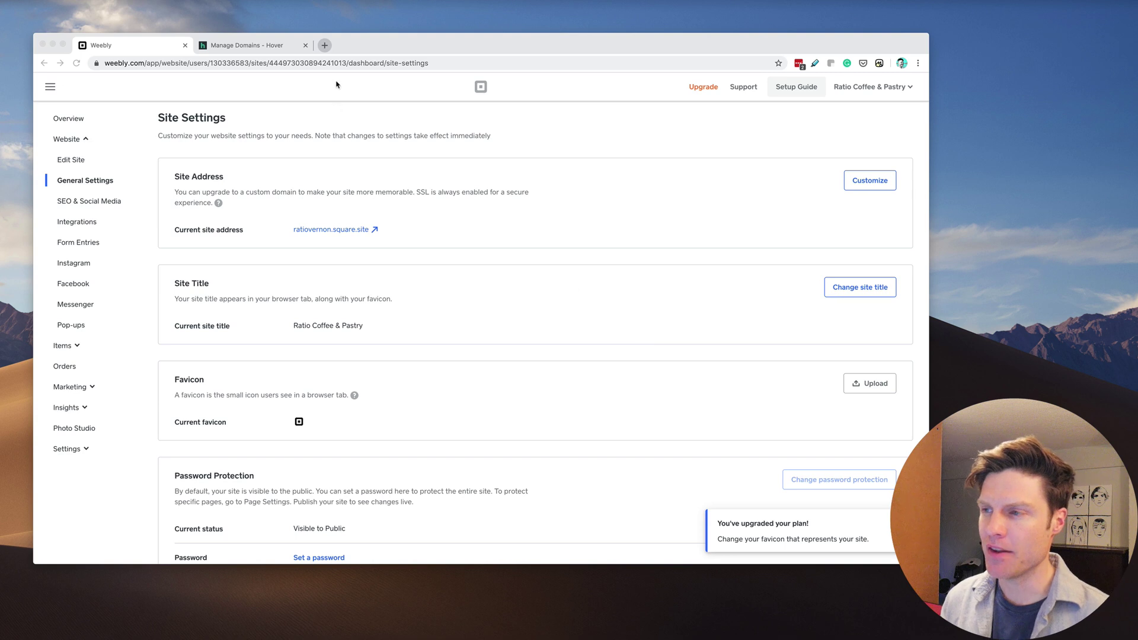
Try loading ratiocoffee.ca in a new tab and confirm it does not load.
left_click(325, 46)
type("ratiocoffee.ca")
key("Return")
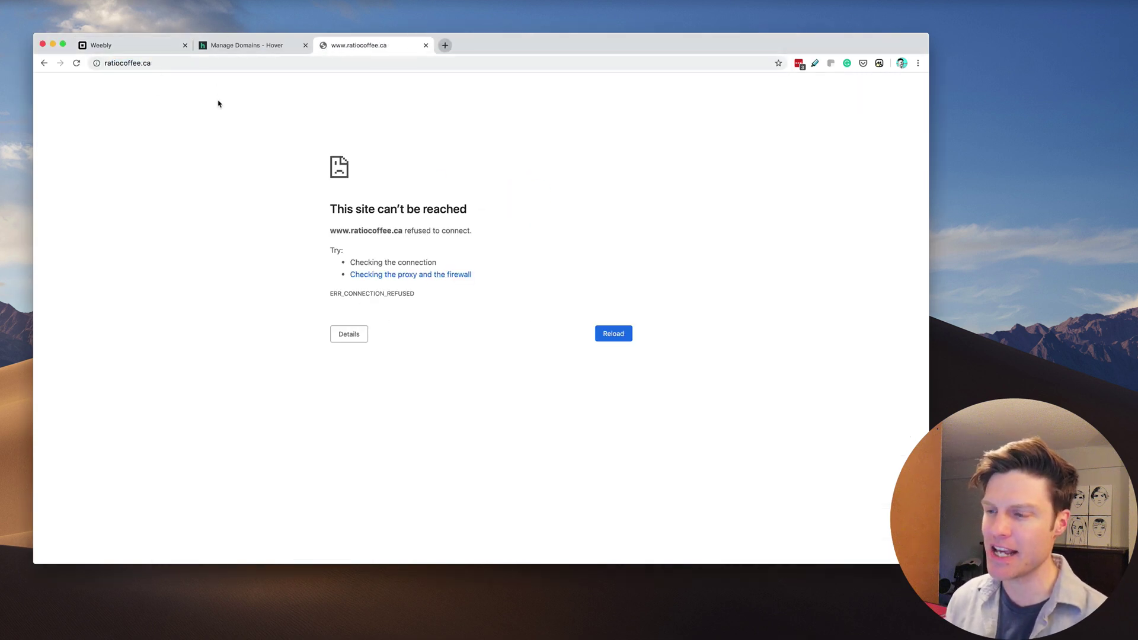
Copy ratiovernon.square.site from Weebly Site Settings and load it in that tab instead.
left_click(322, 63)
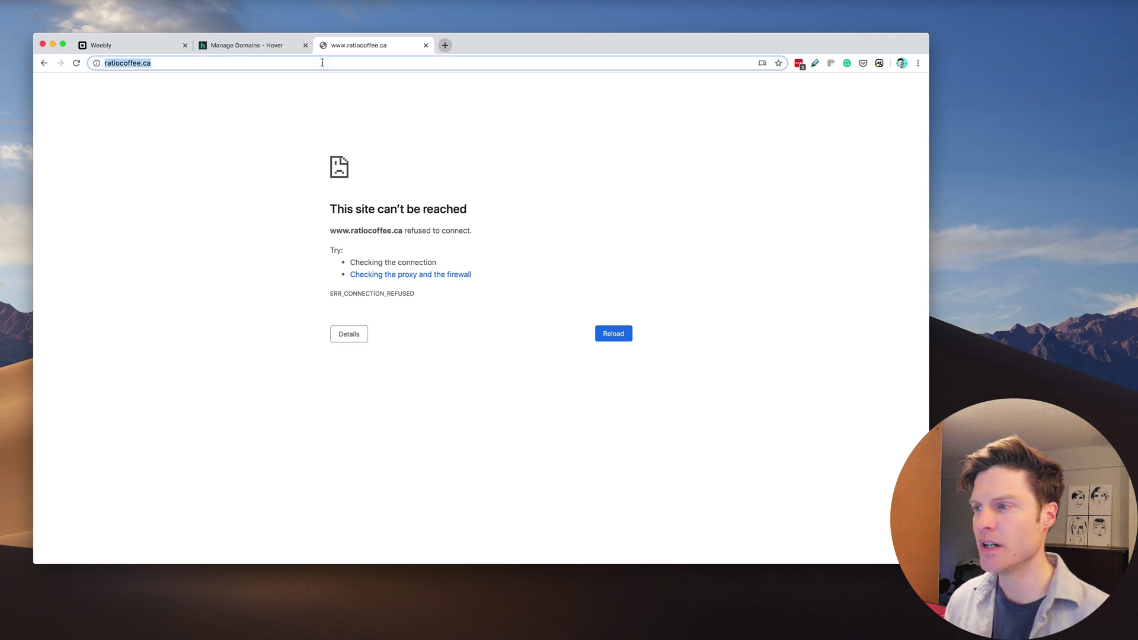
type("squarespace.com")
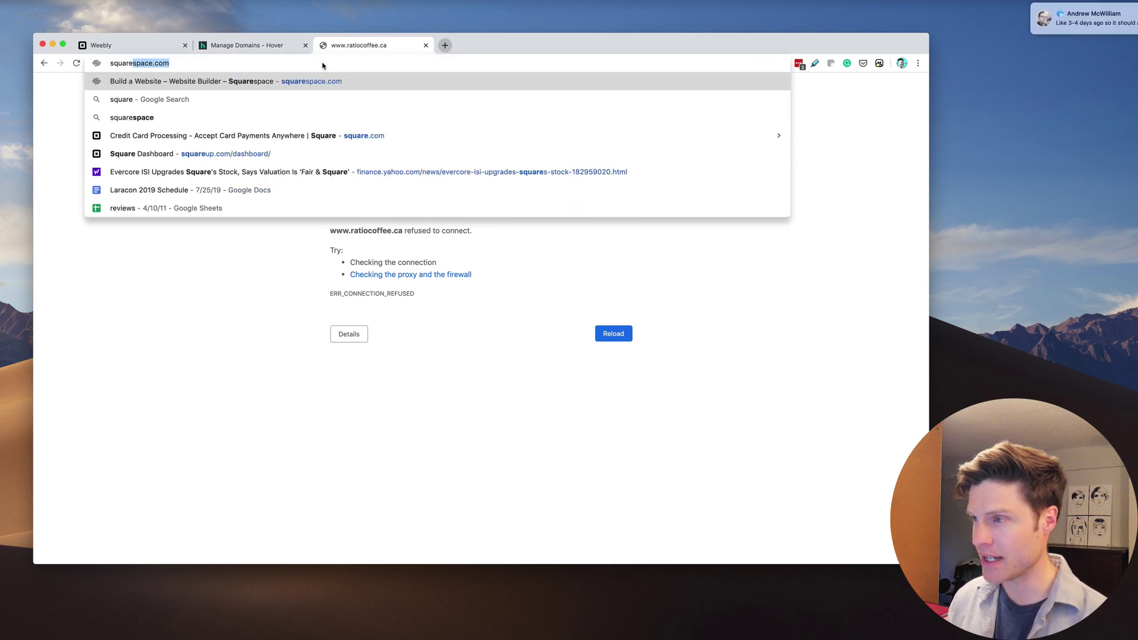
key("super+a")
type("ratio.")
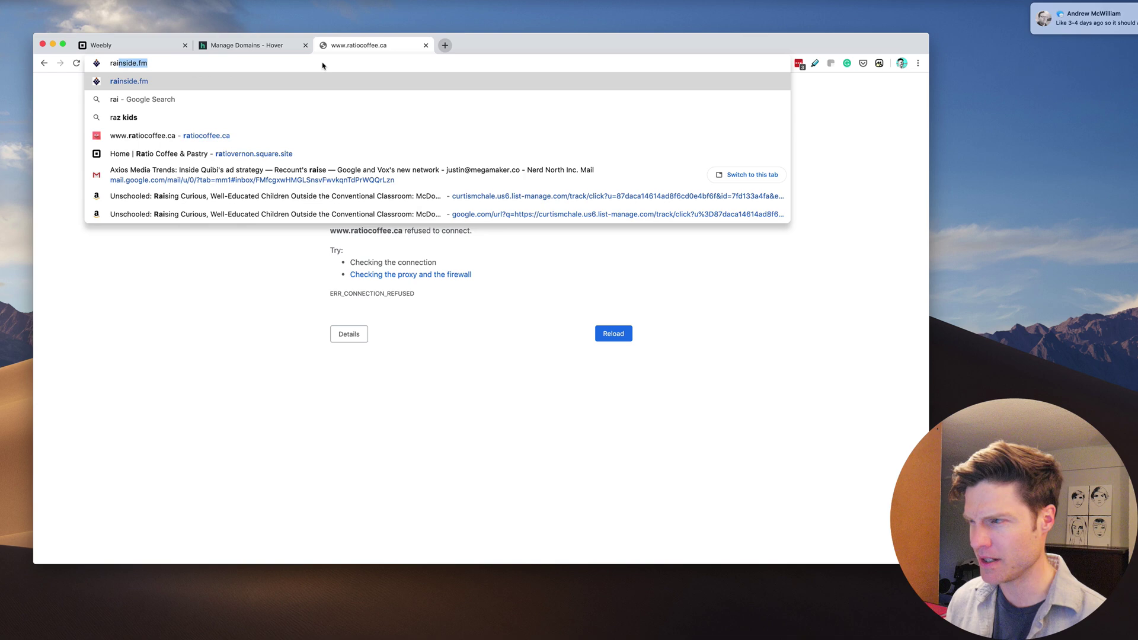
type("s")
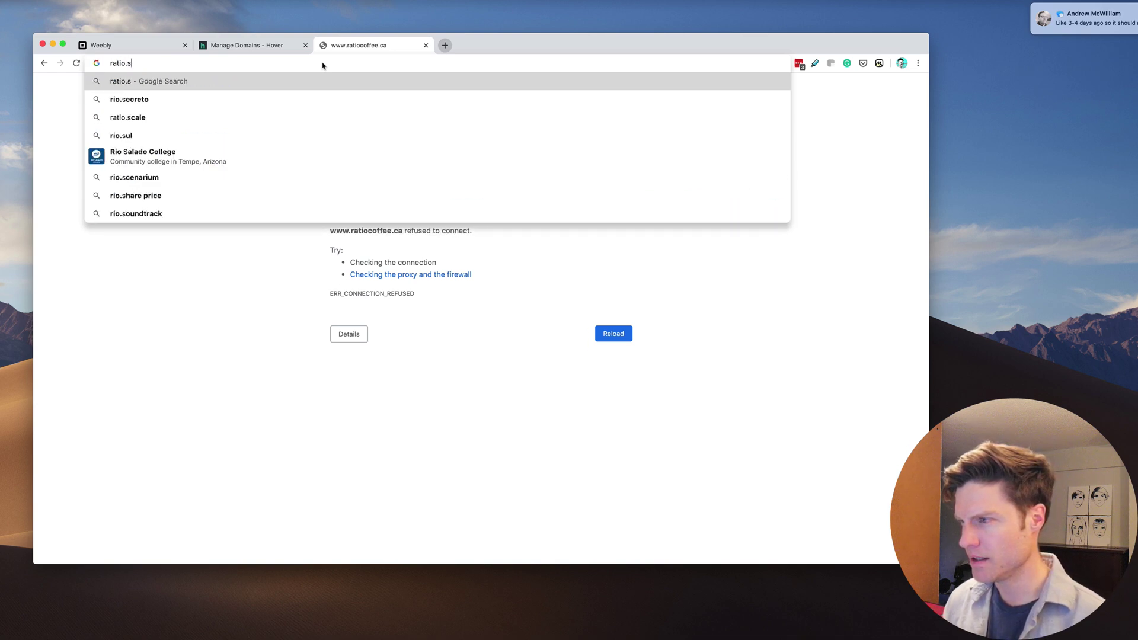
key("BackSpace")
key("BackSpace")
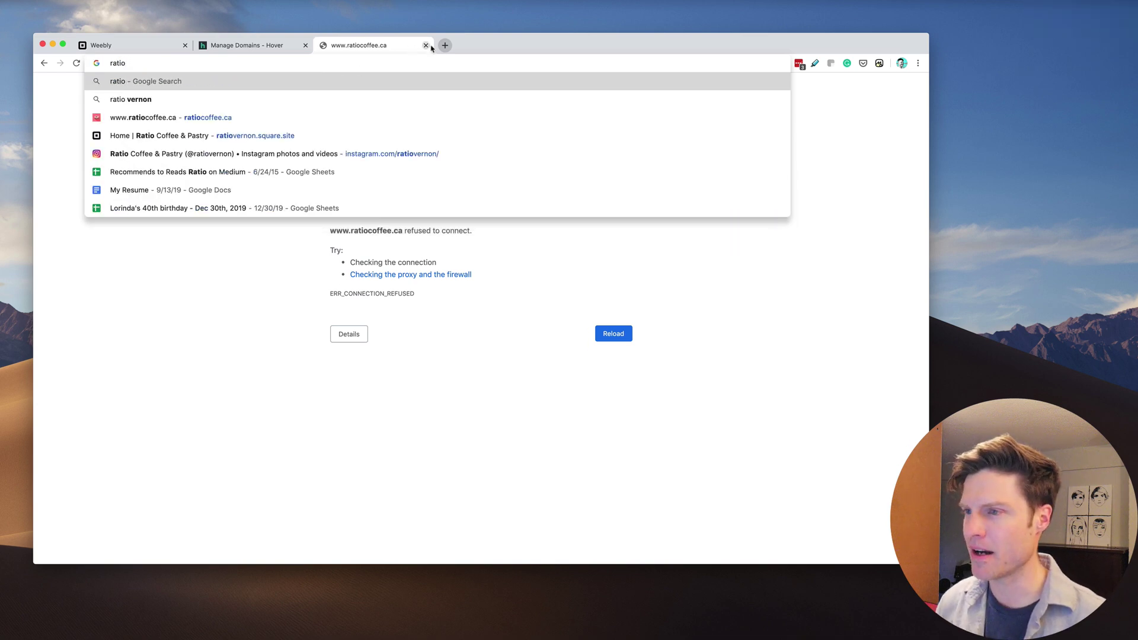
key("super+1")
left_click_drag(283, 235, 373, 232)
key("super+c")
left_click(379, 45)
key("super+a")
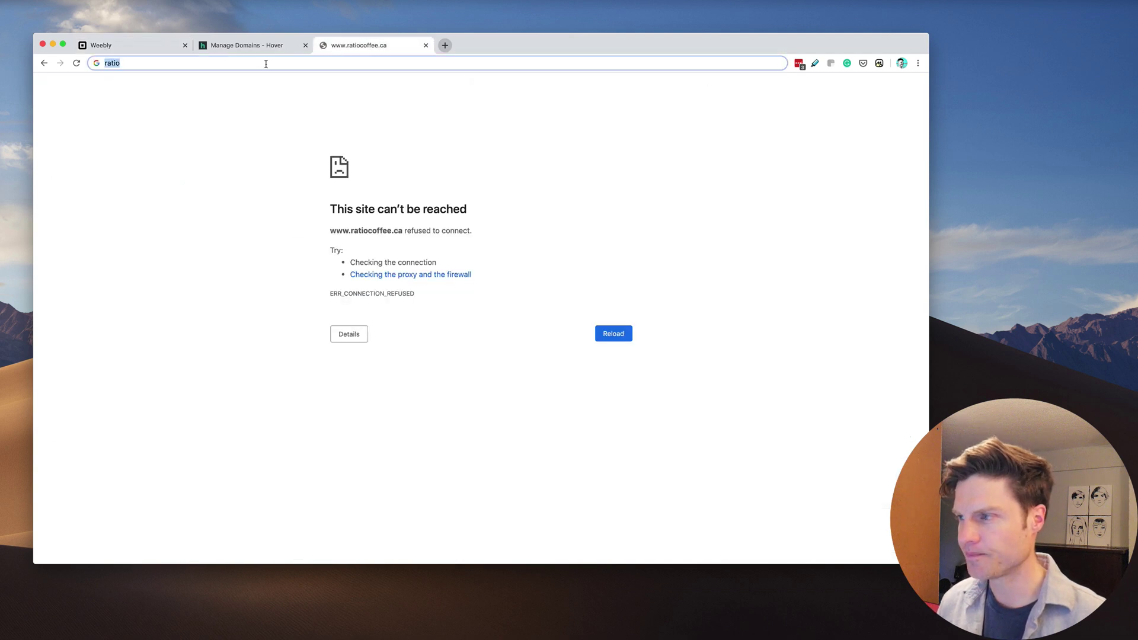
key("super+v")
key("Return")
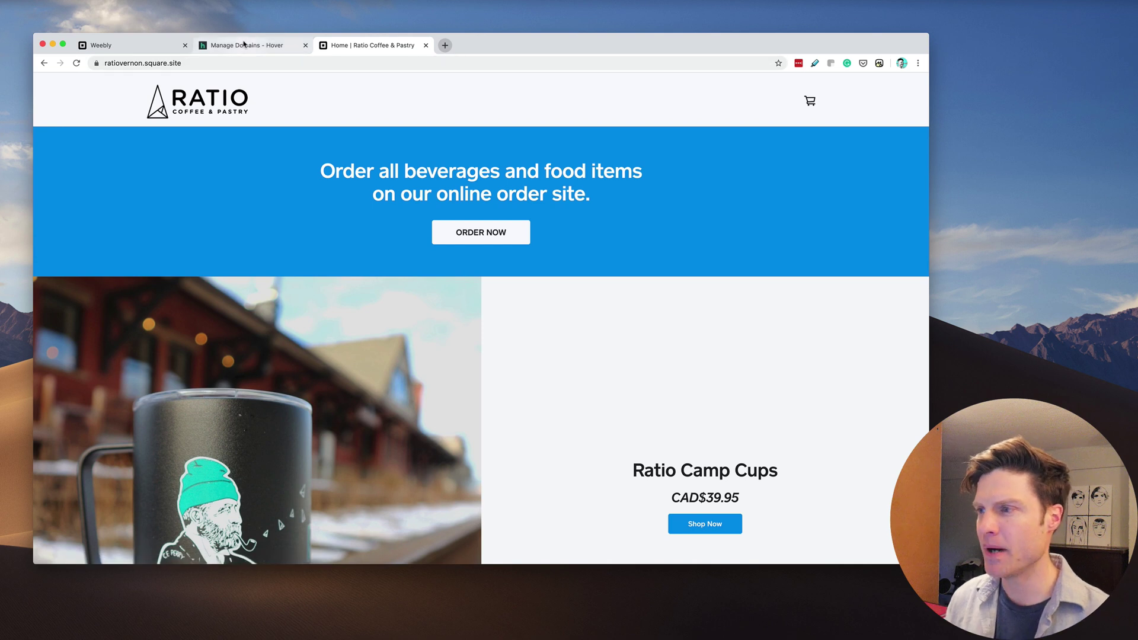
Delete the Hover forward that sends ratiocoffee.ca to the Square order page.
left_click(244, 45)
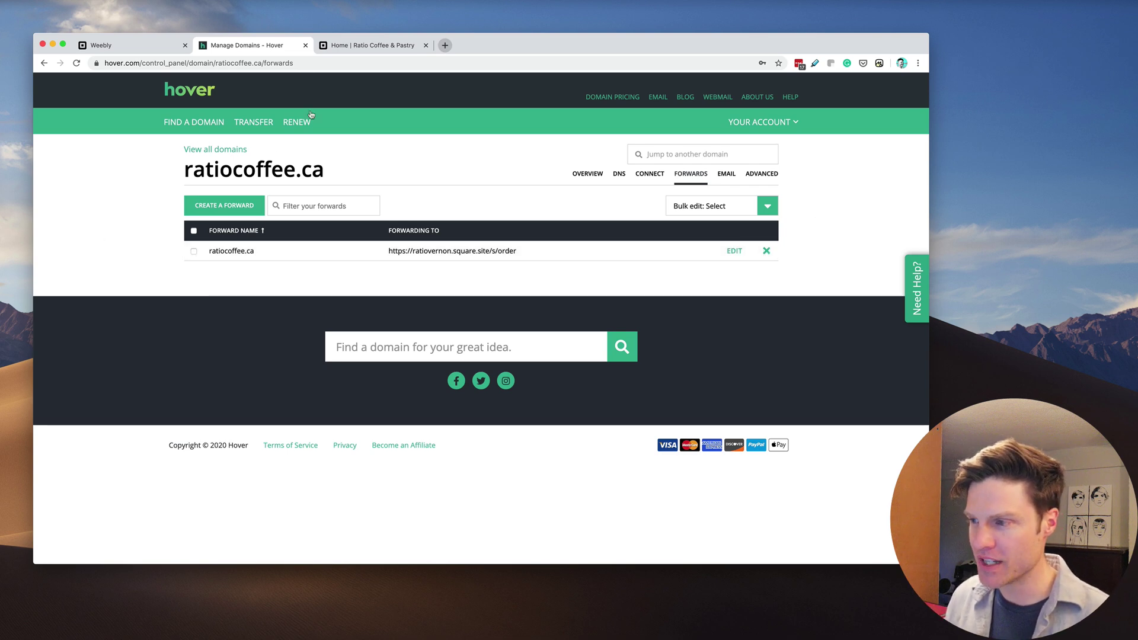
left_click(767, 251)
left_click(638, 201)
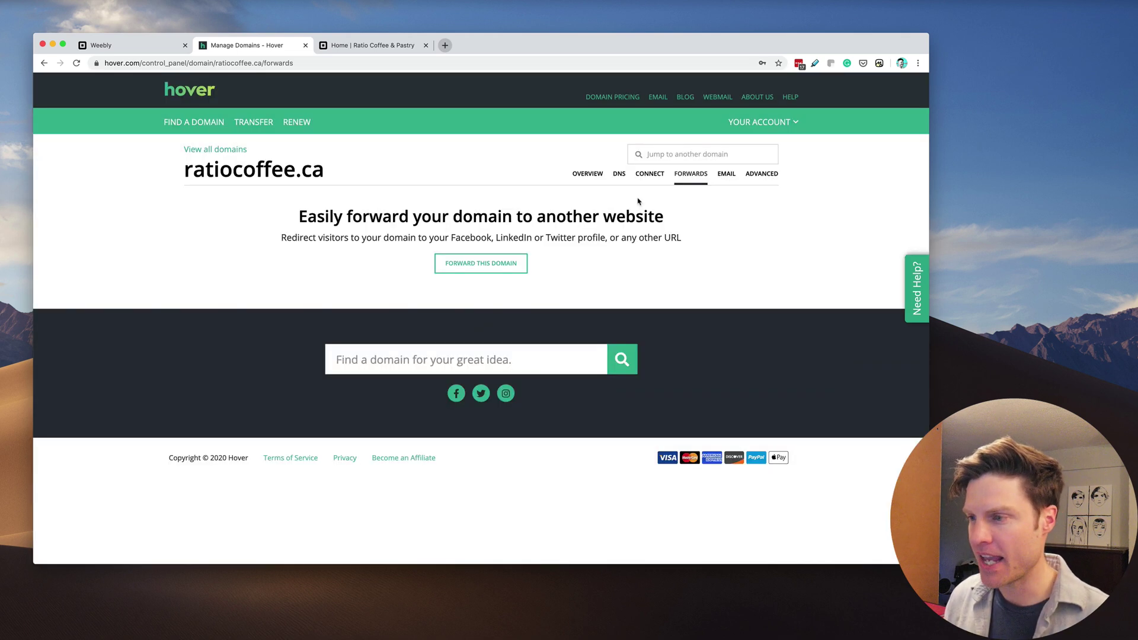
In Weebly Site Settings, customize the site address to connect a domain you already own.
left_click(140, 48)
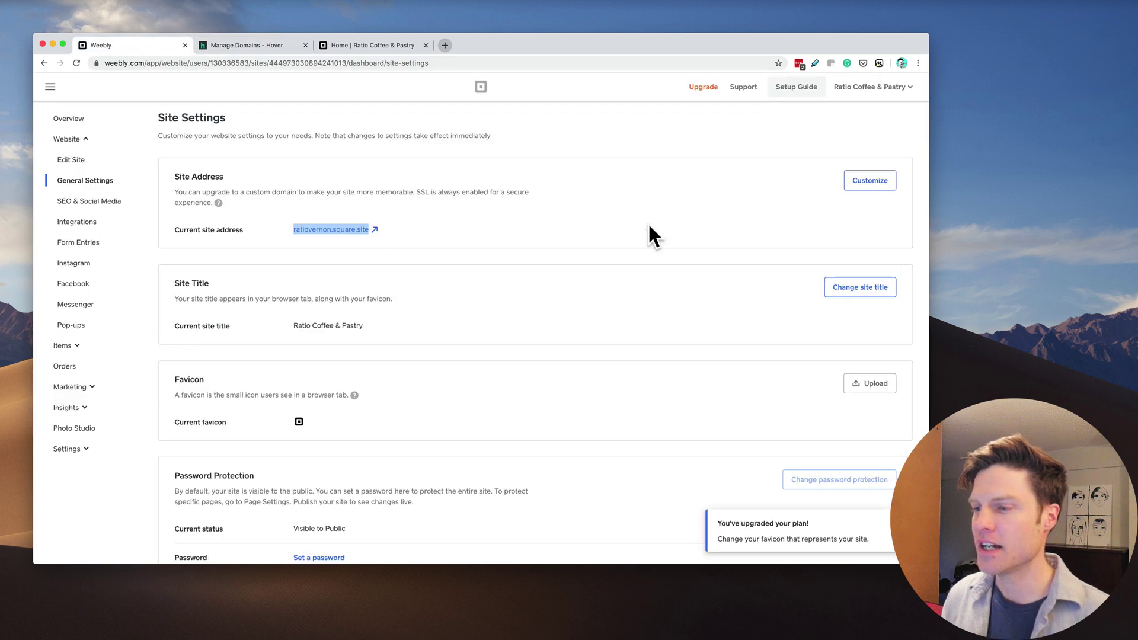
scroll(324, 188, "down", 1)
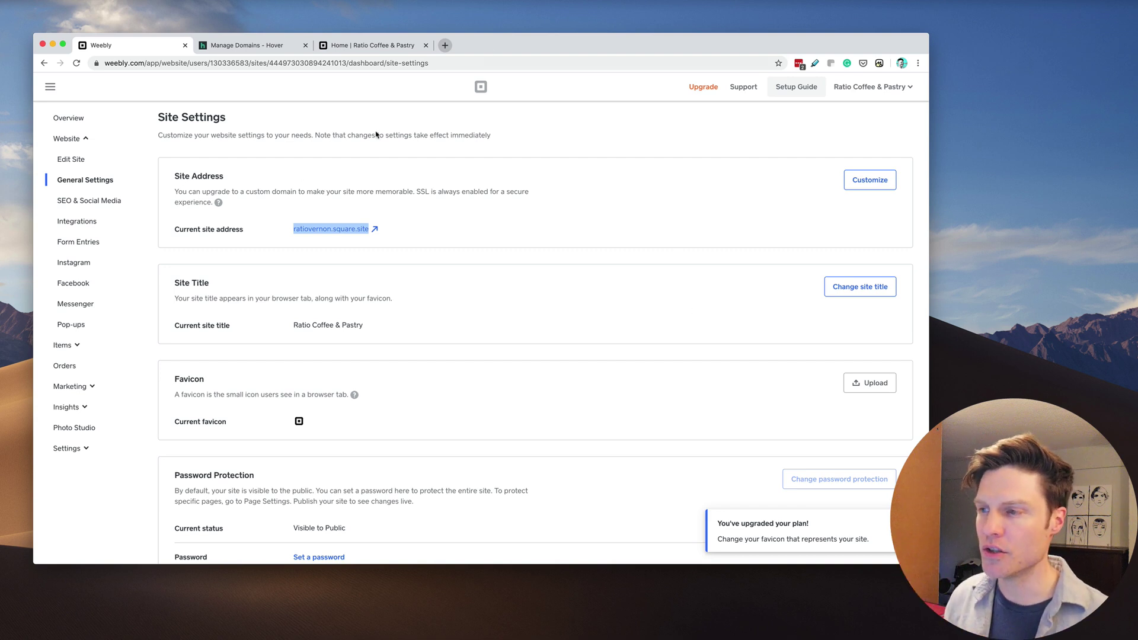
left_click(861, 184)
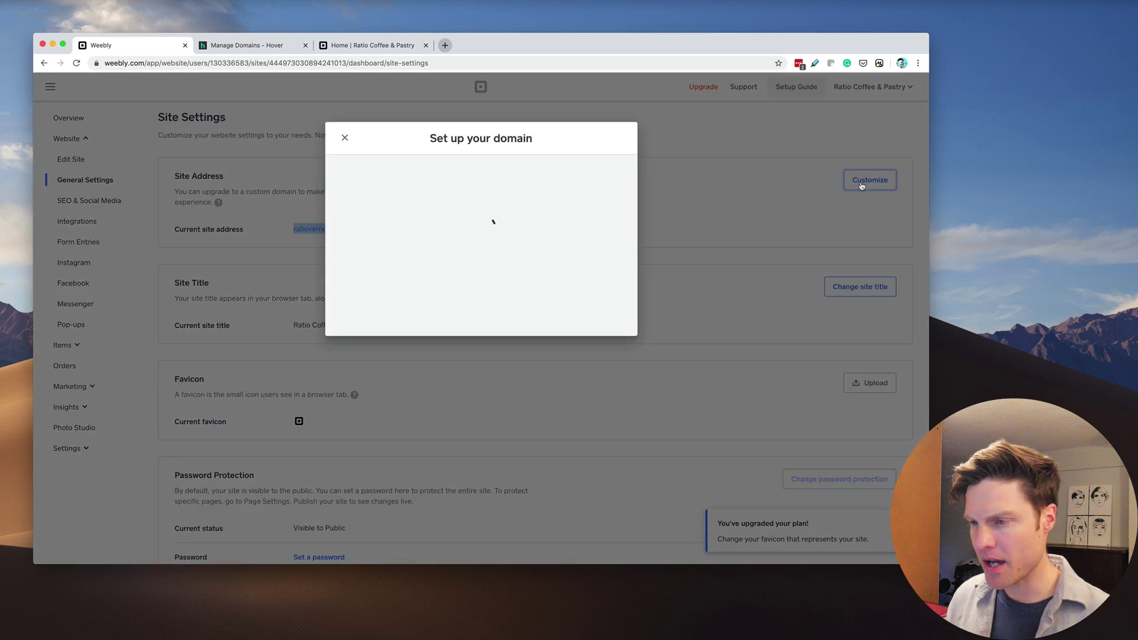
left_click(431, 284)
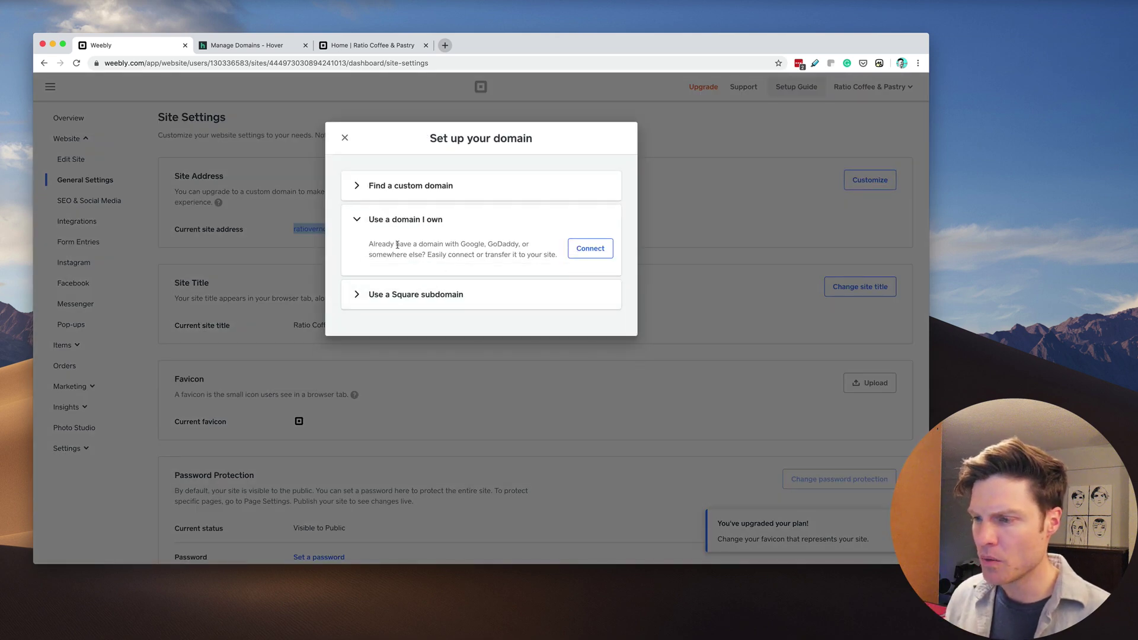
left_click(589, 249)
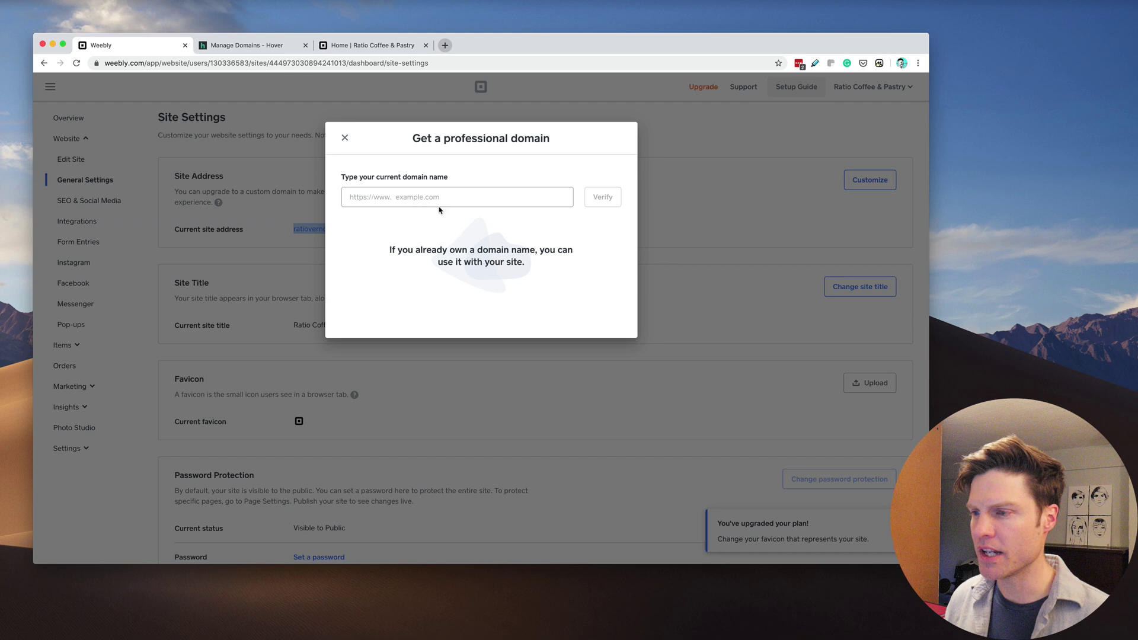
Enter ratiocoffee.ca copied from Hover, verify it, and choose to connect rather than transfer.
left_click(246, 45)
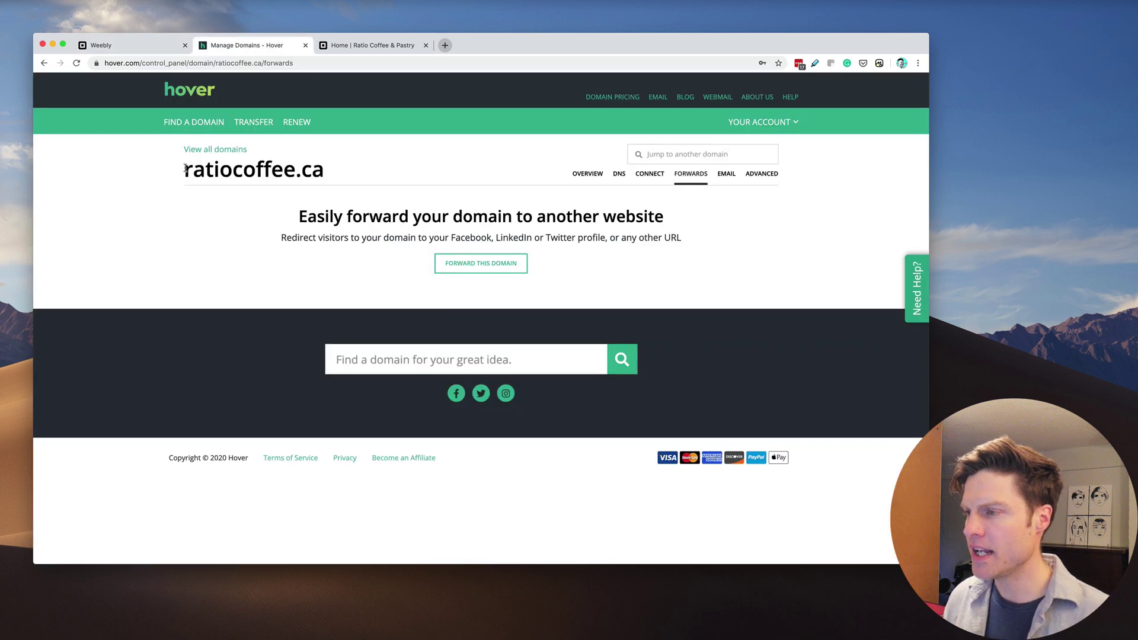
left_click_drag(185, 169, 338, 176)
key("super+c")
left_click(136, 45)
left_click(479, 196)
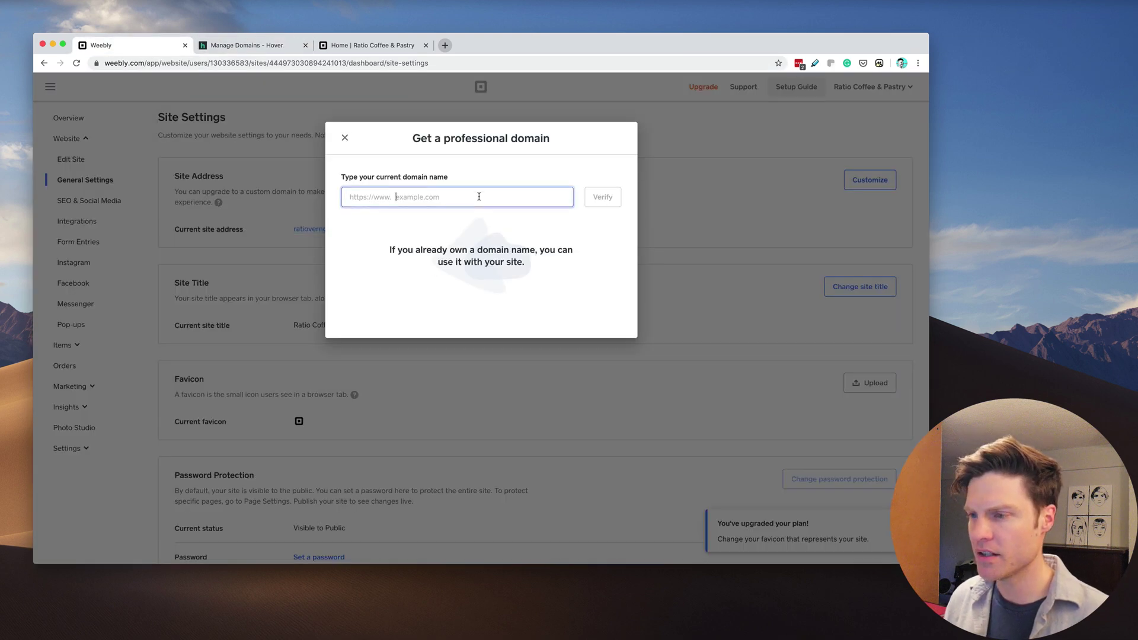
key("super+v")
left_click(605, 200)
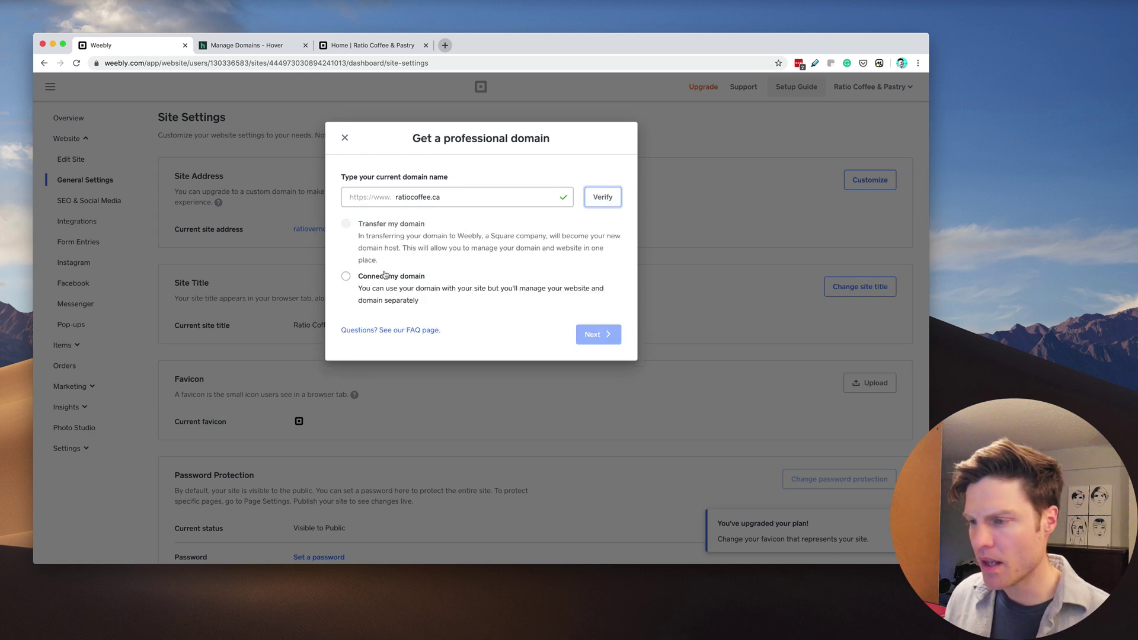
left_click(345, 277)
left_click(605, 340)
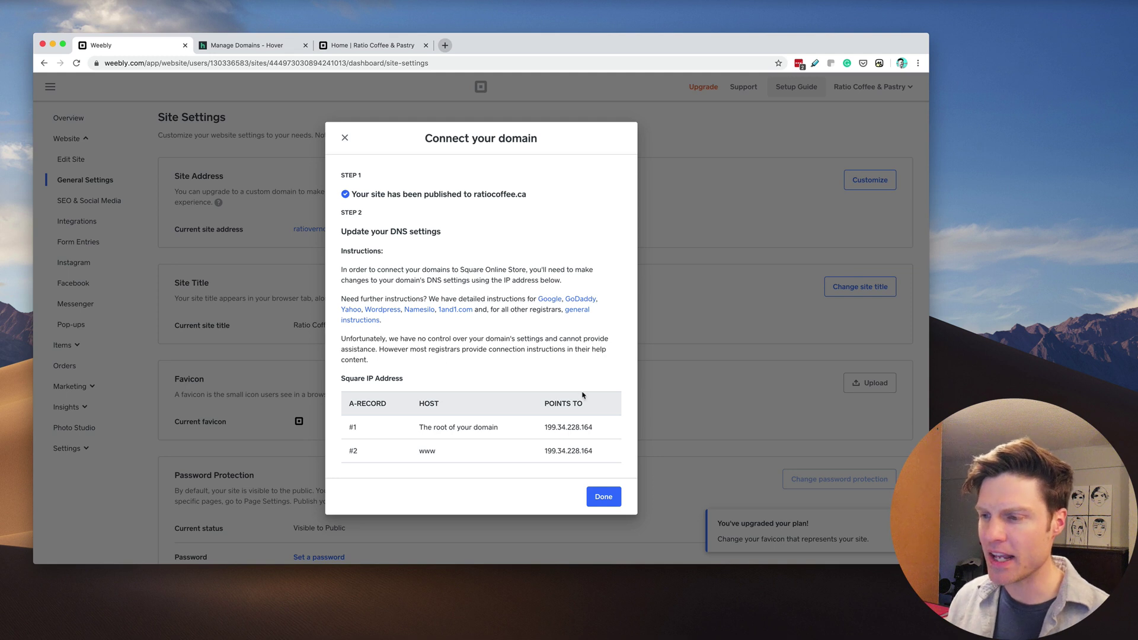
Copy Weebly's IP 199.34.228.164 and open ratiocoffee.ca's DNS records in Hover.
scroll(504, 308, "down", 1)
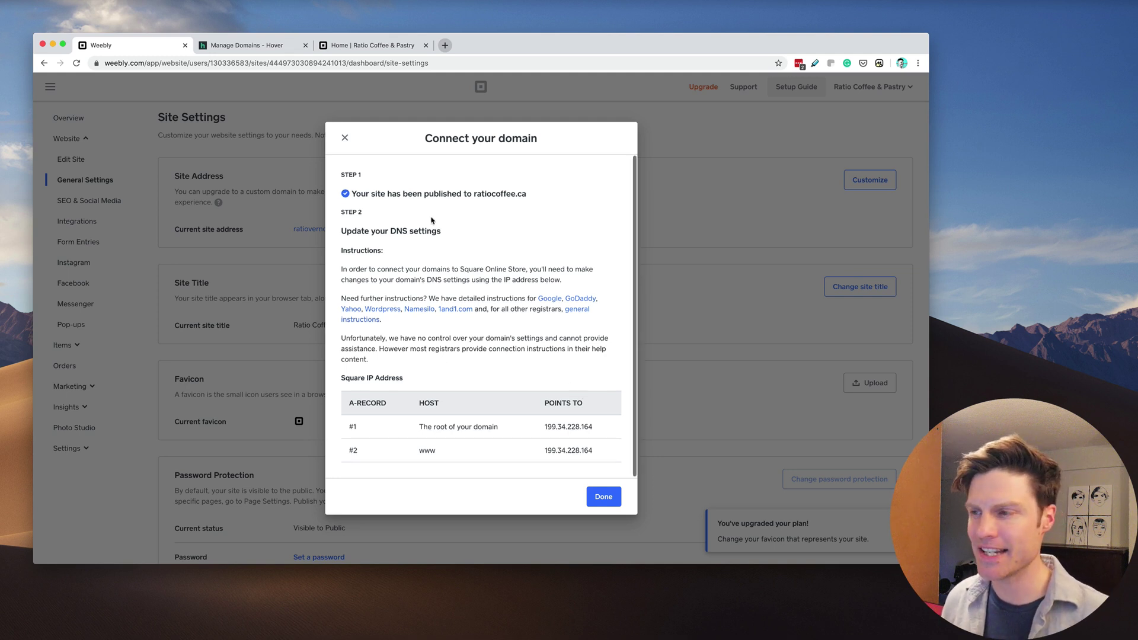
left_click_drag(604, 426, 530, 427)
key("super+c")
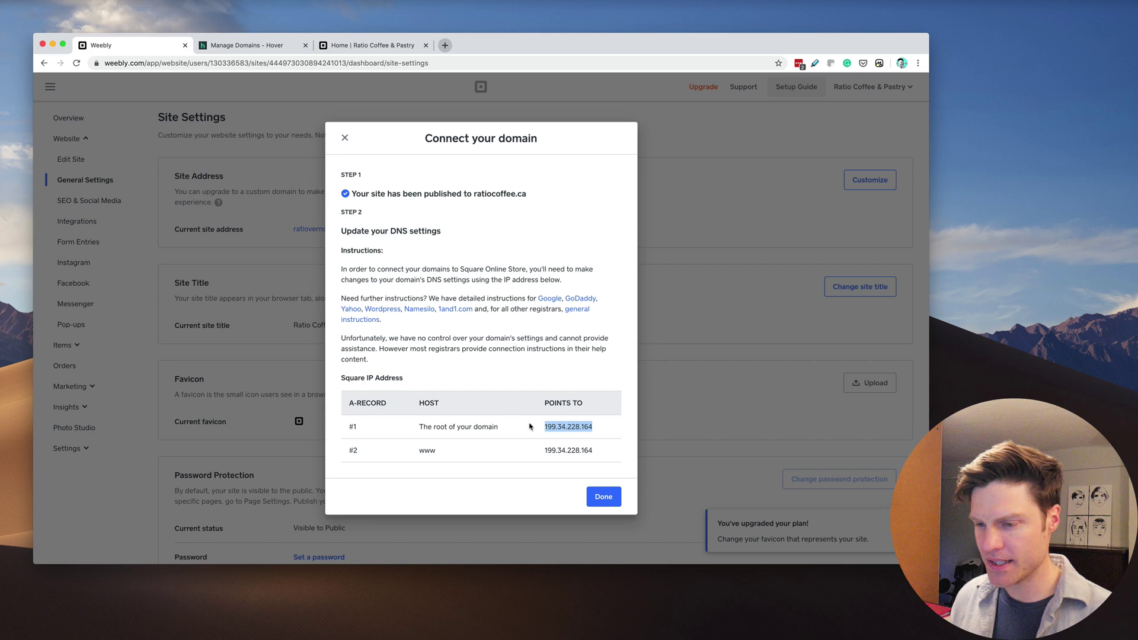
left_click(233, 45)
left_click(619, 175)
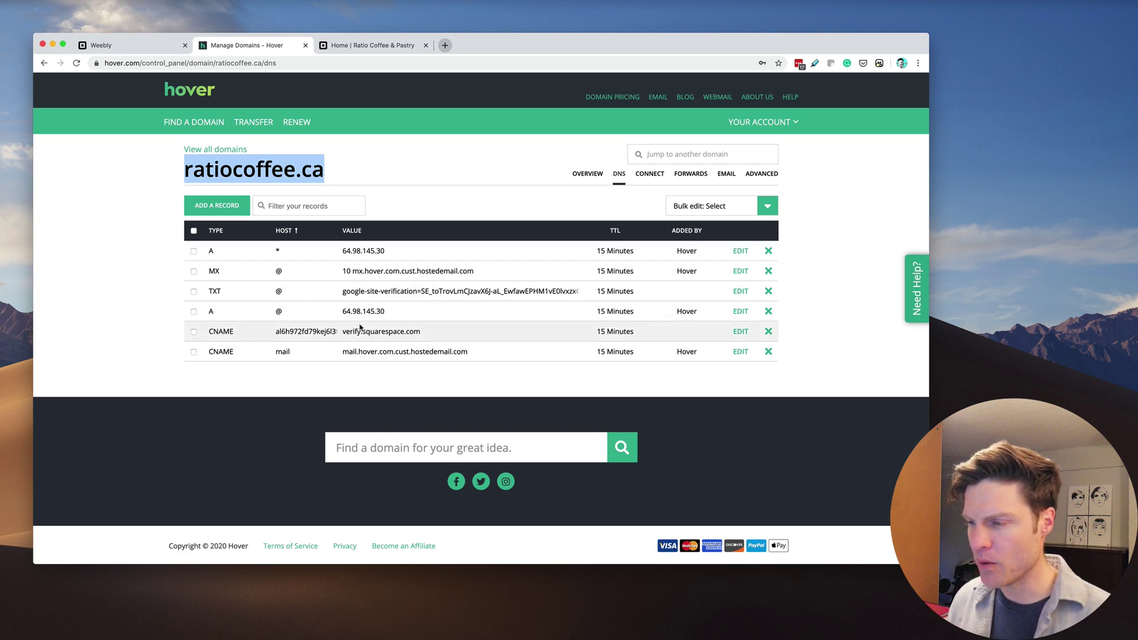
Change the root @ A record's IP from 64.98.145.30 to 199.34.228.164.
left_click(741, 311)
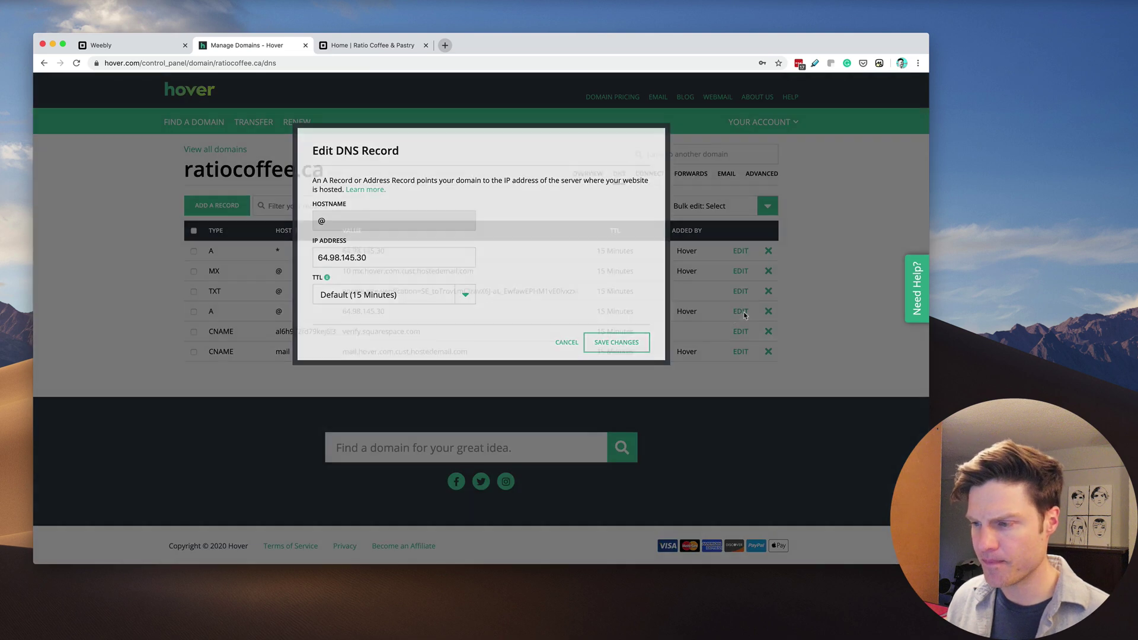
triple_click(382, 257)
key("super+v")
key("super+z")
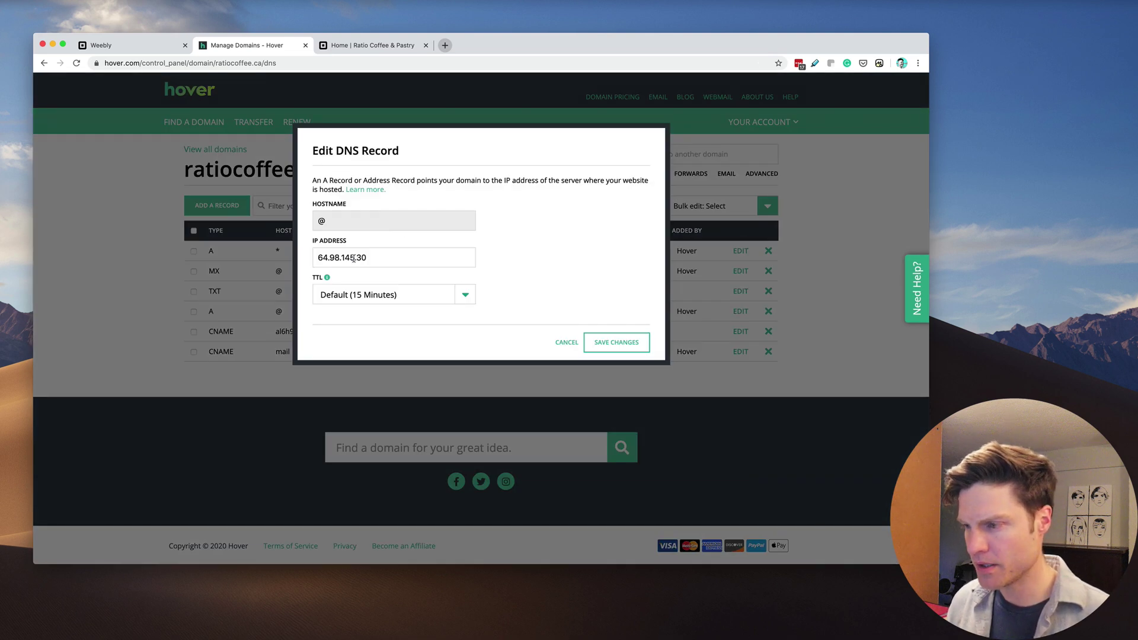
triple_click(356, 259)
key("super+v")
key("BackSpace")
key("BackSpace")
key("BackSpace")
key("BackSpace")
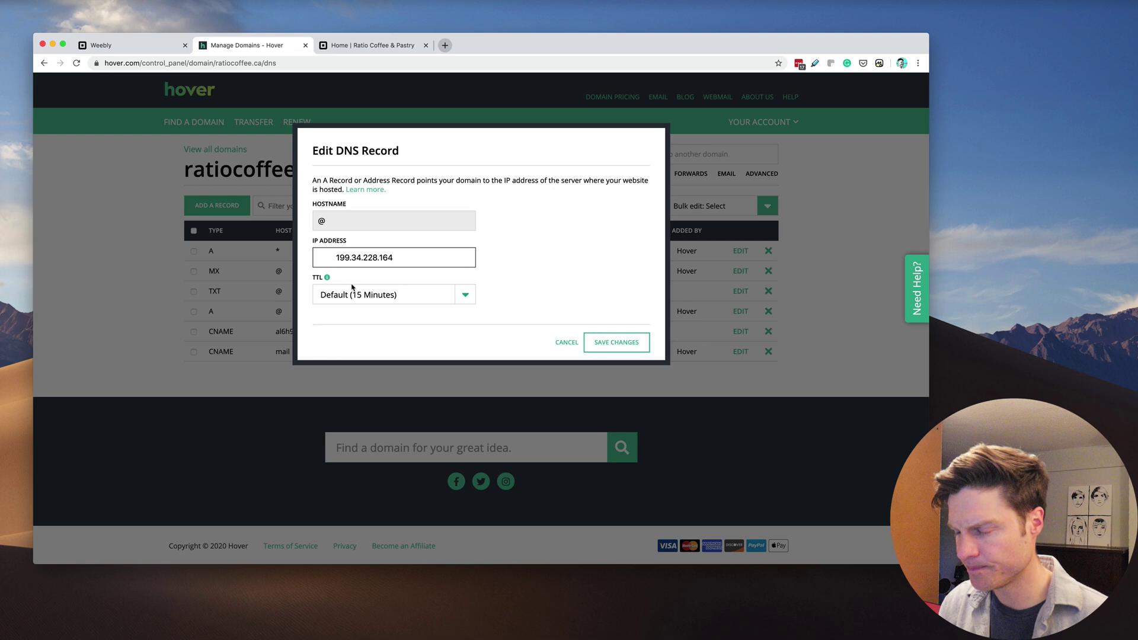
key("super+a")
key("super+c")
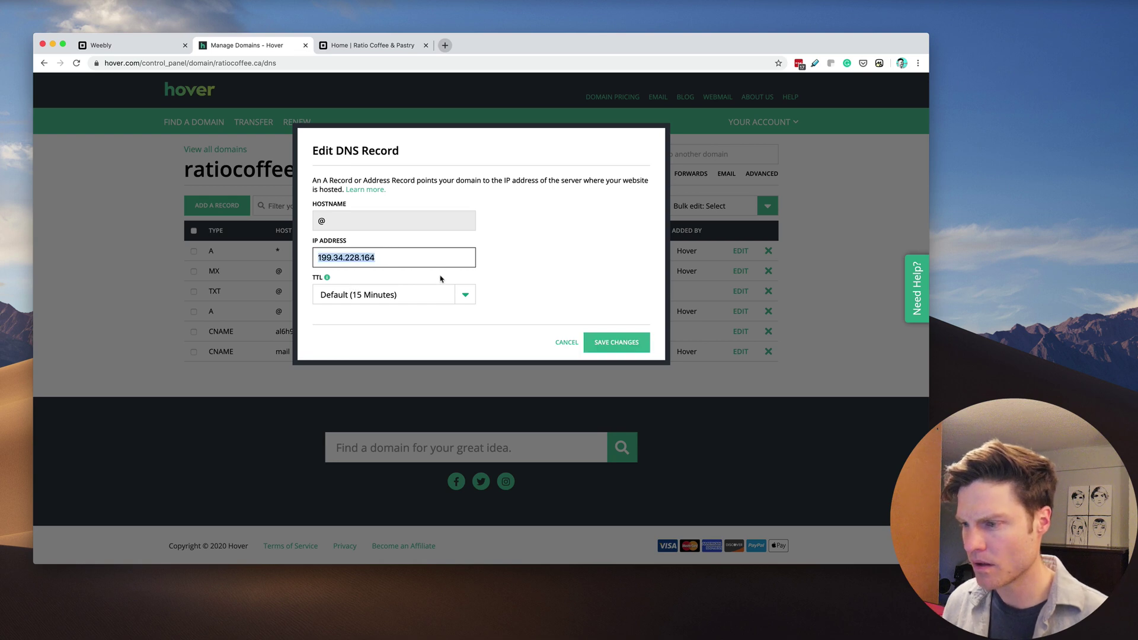
left_click(625, 342)
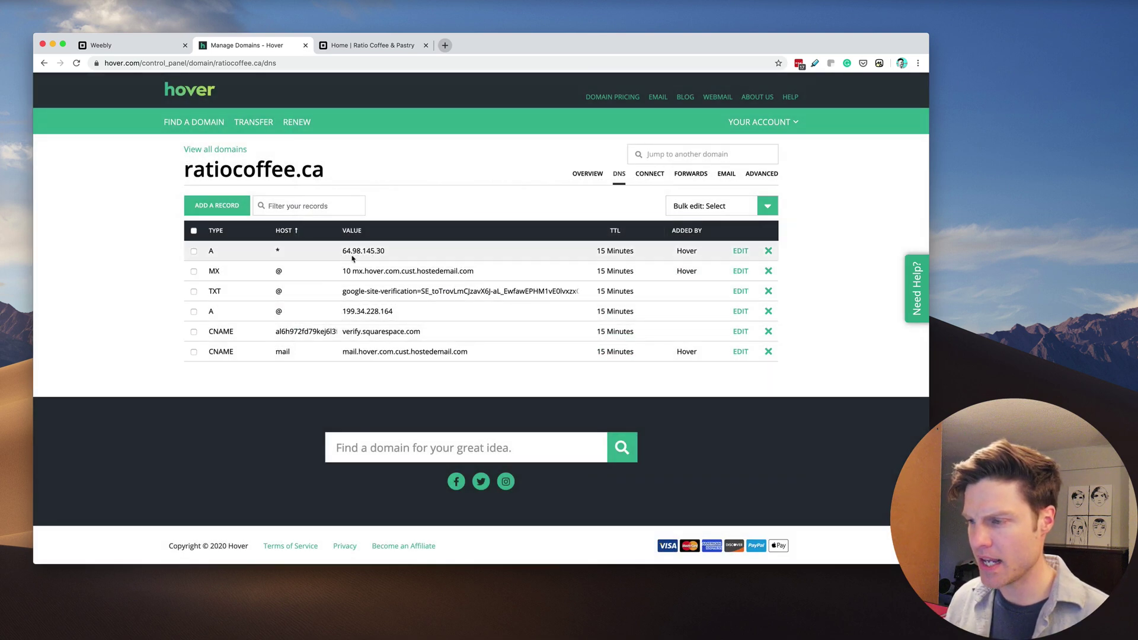
Change the wildcard * A record's IP to 199.34.228.164.
left_click(739, 250)
left_click(393, 258)
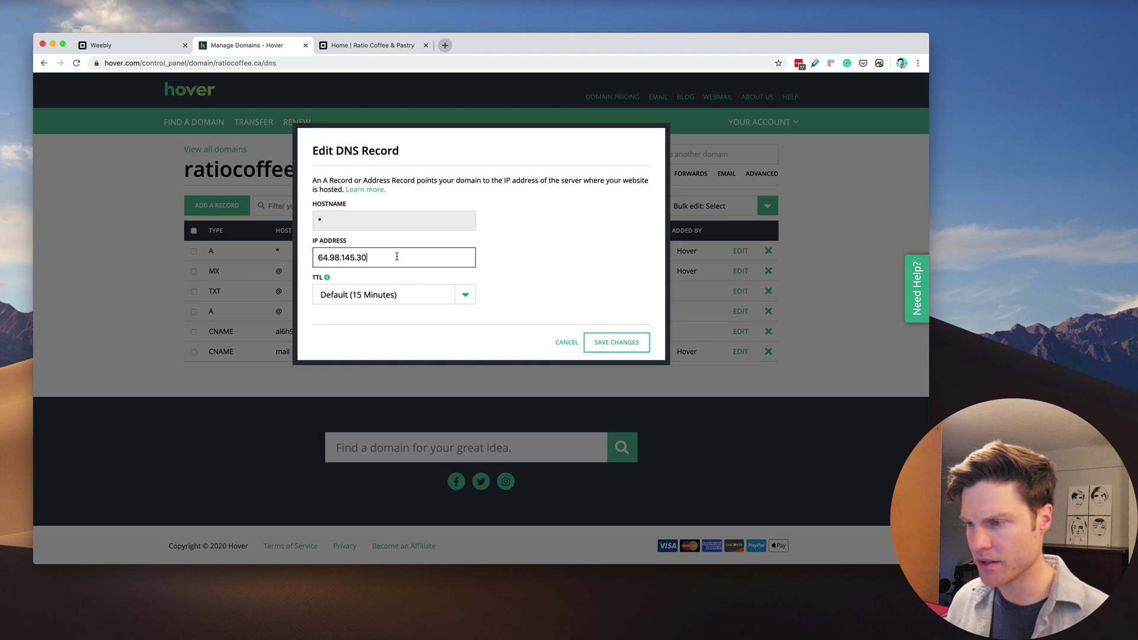
key("super+a")
key("super+v")
left_click(588, 349)
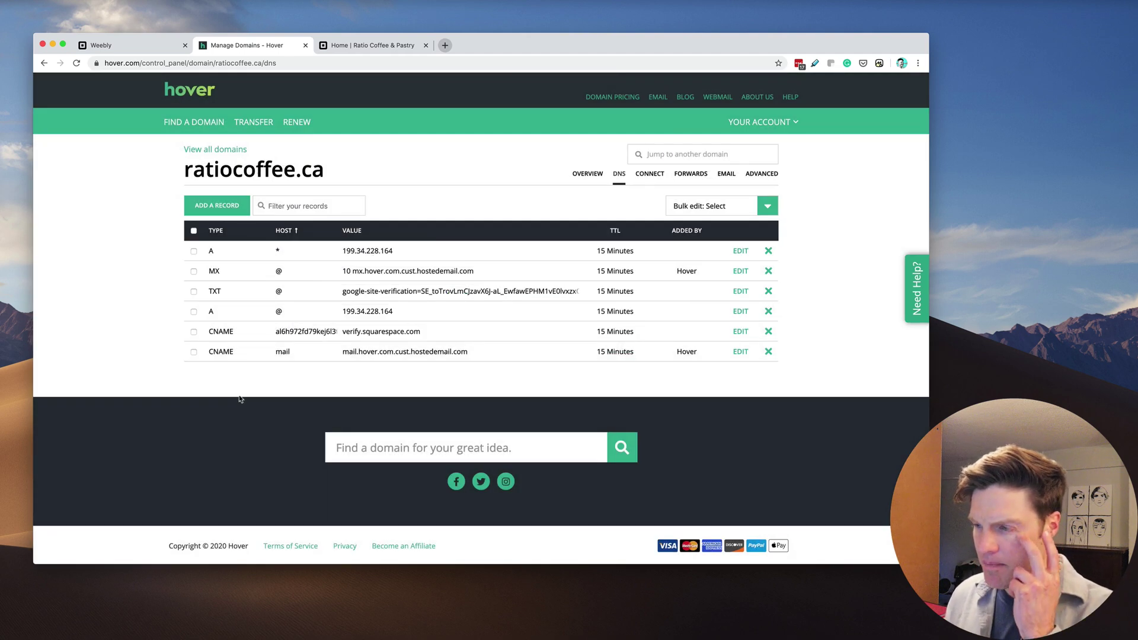
Compare the Hover records against Weebly's required DNS settings.
left_click(147, 39)
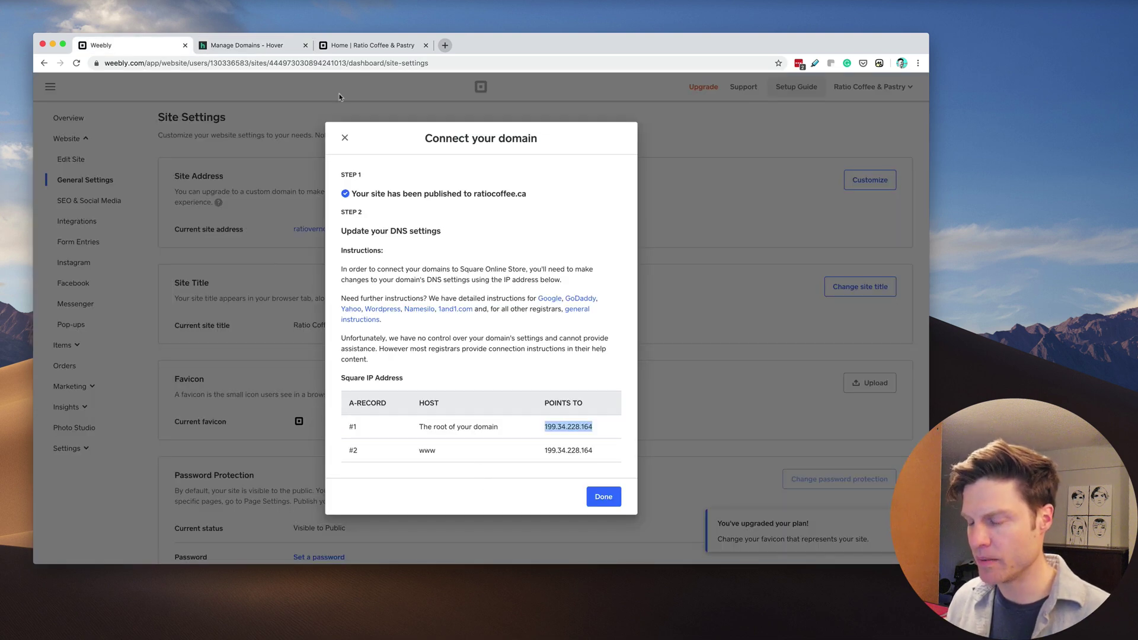
left_click(282, 43)
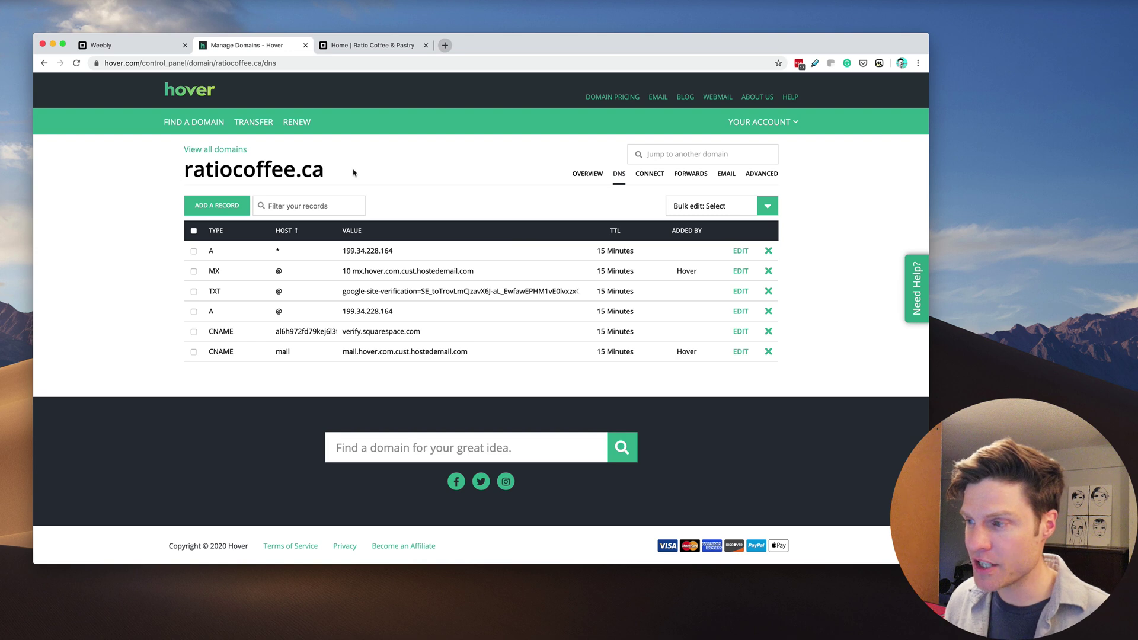
left_click_drag(355, 173, 172, 175)
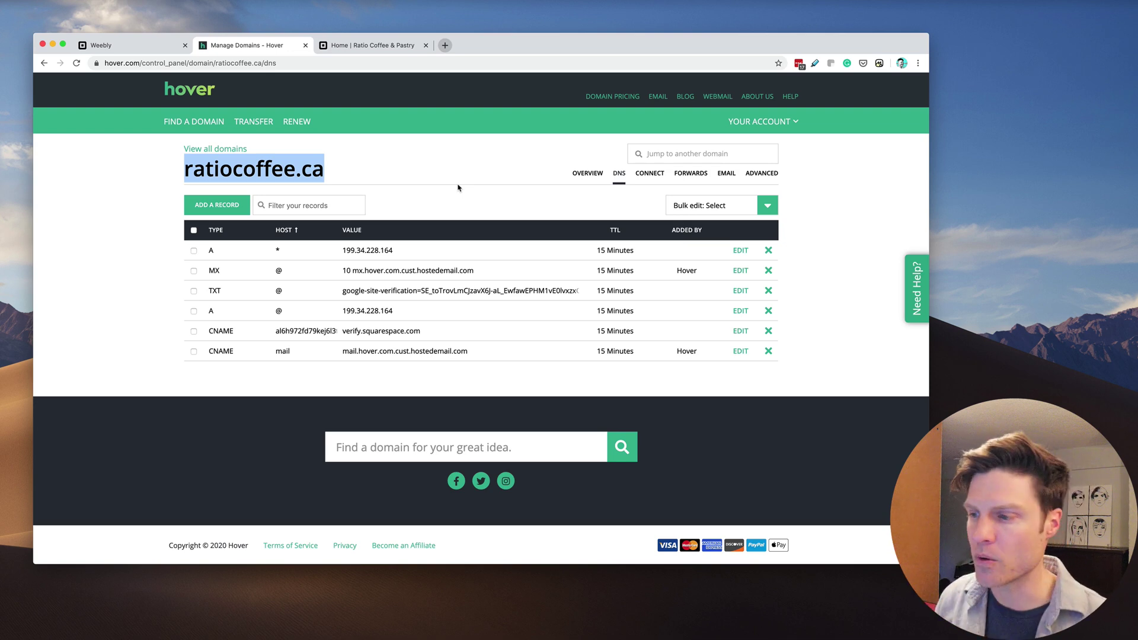
left_click(487, 169)
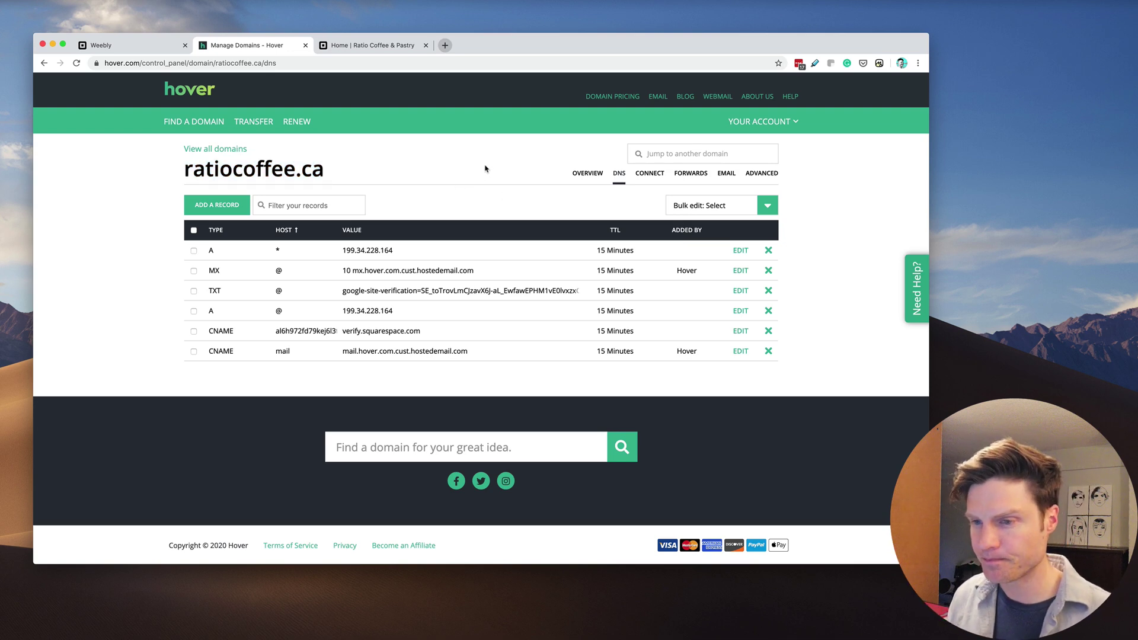
Add a Hover A record with hostname www pointing to 199.34.228.164.
left_click(205, 208)
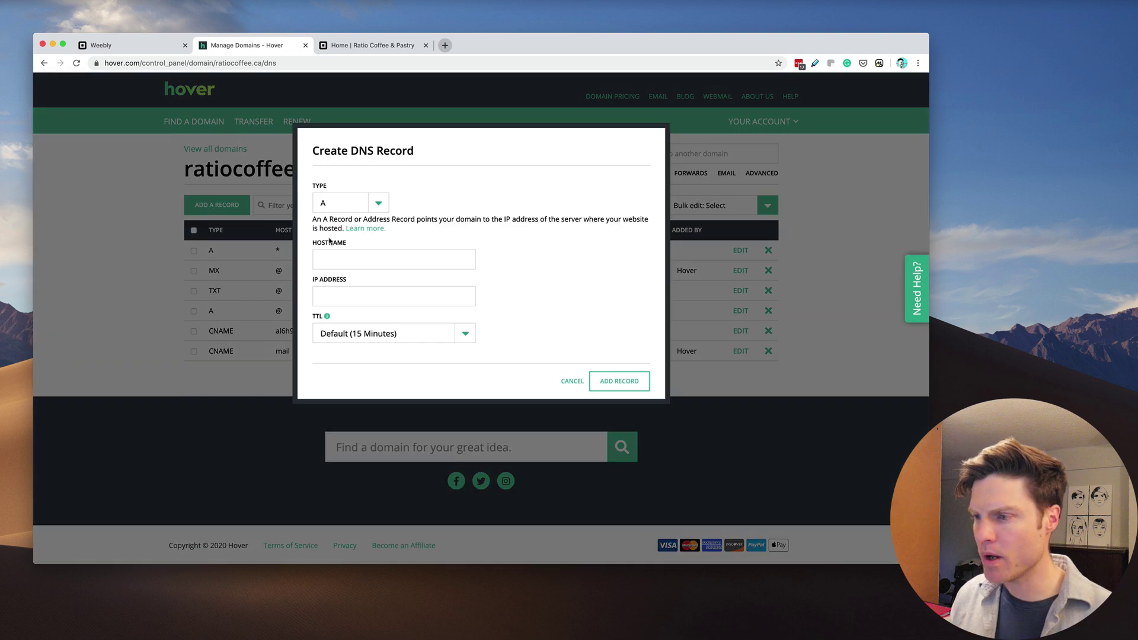
left_click(371, 268)
type("www")
left_click(419, 297)
key("super+v")
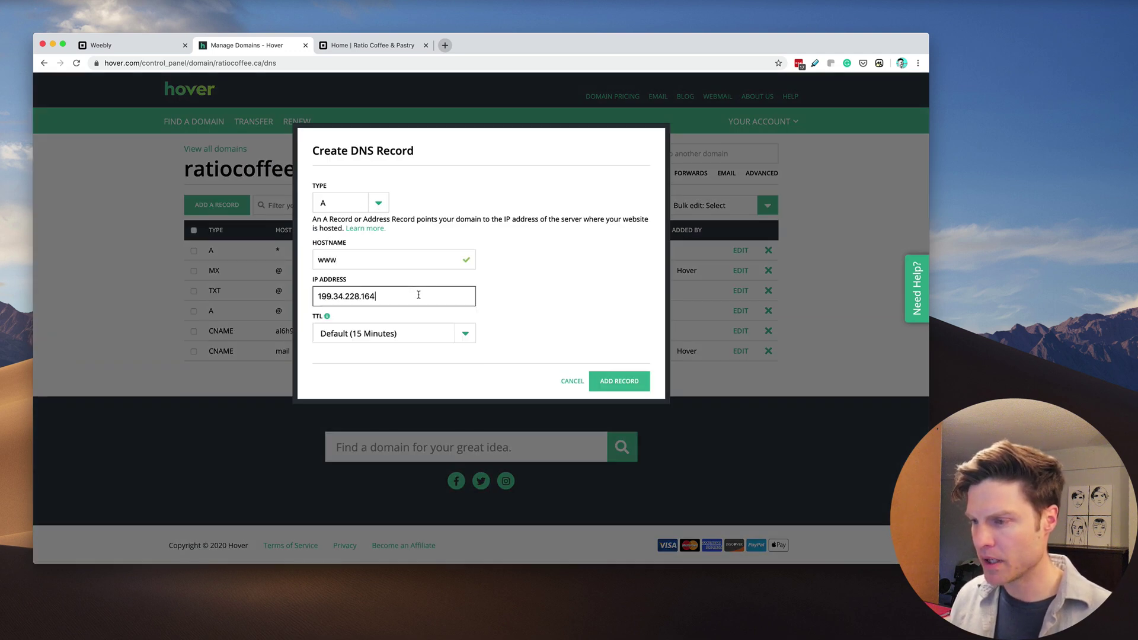
left_click(631, 383)
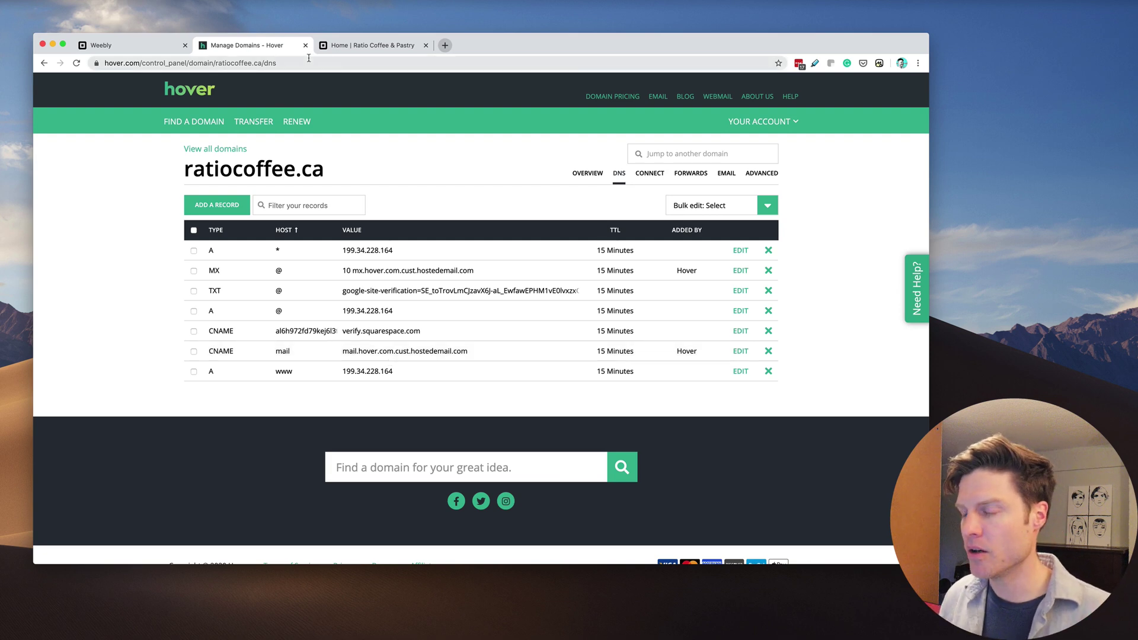
Review the domain overview in Hover, then go back to Weebly's connection instructions.
left_click(588, 175)
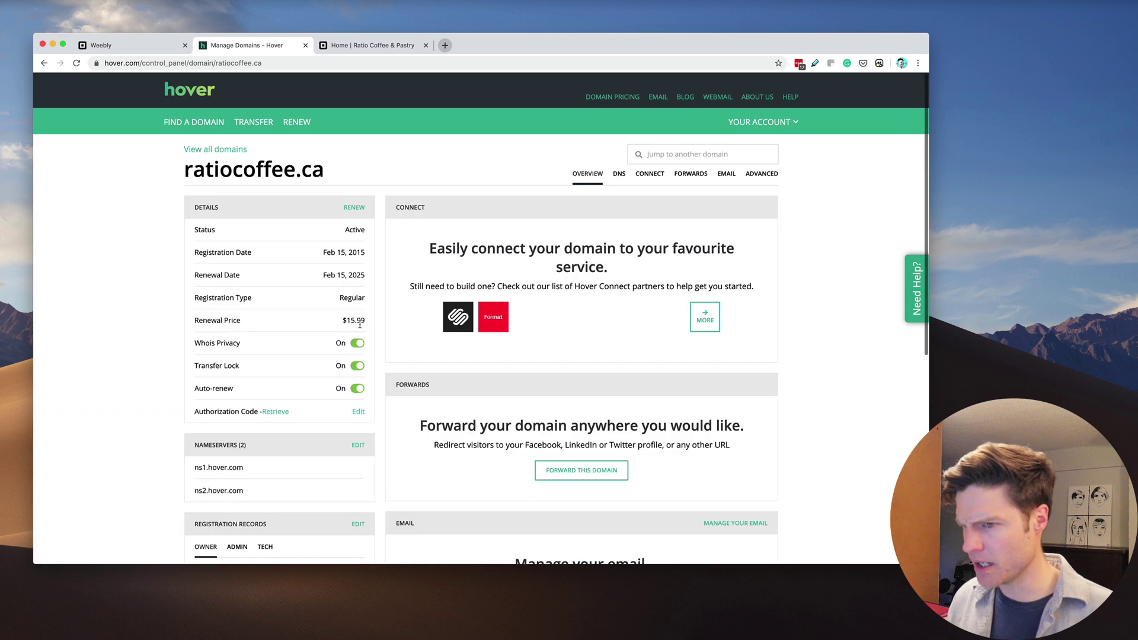
scroll(264, 437, "down", 3)
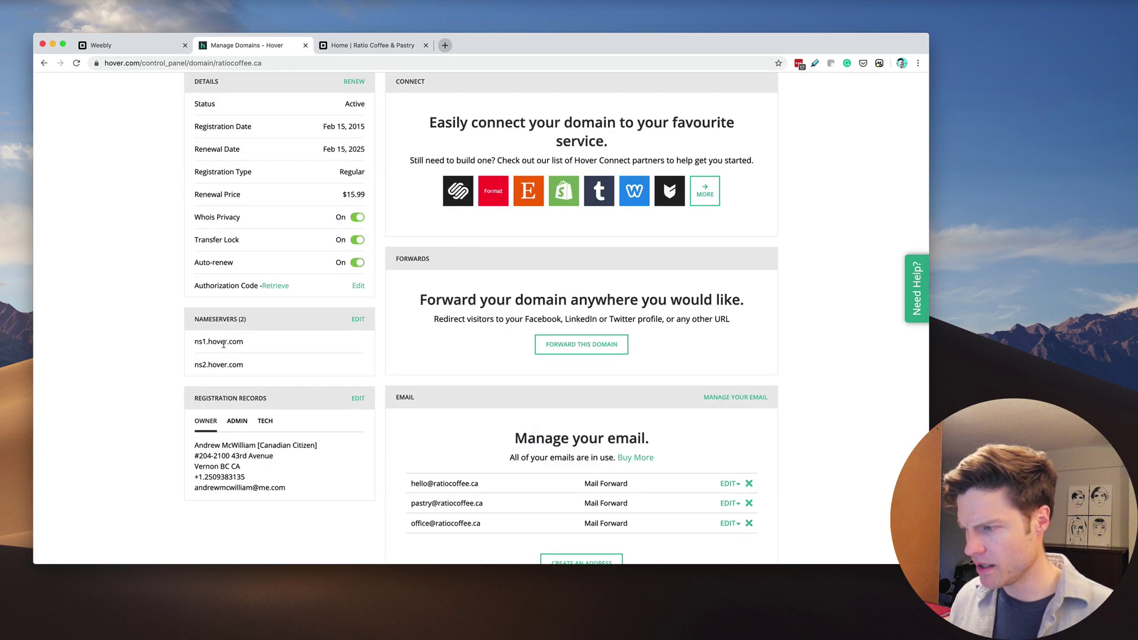
scroll(338, 448, "up", 3)
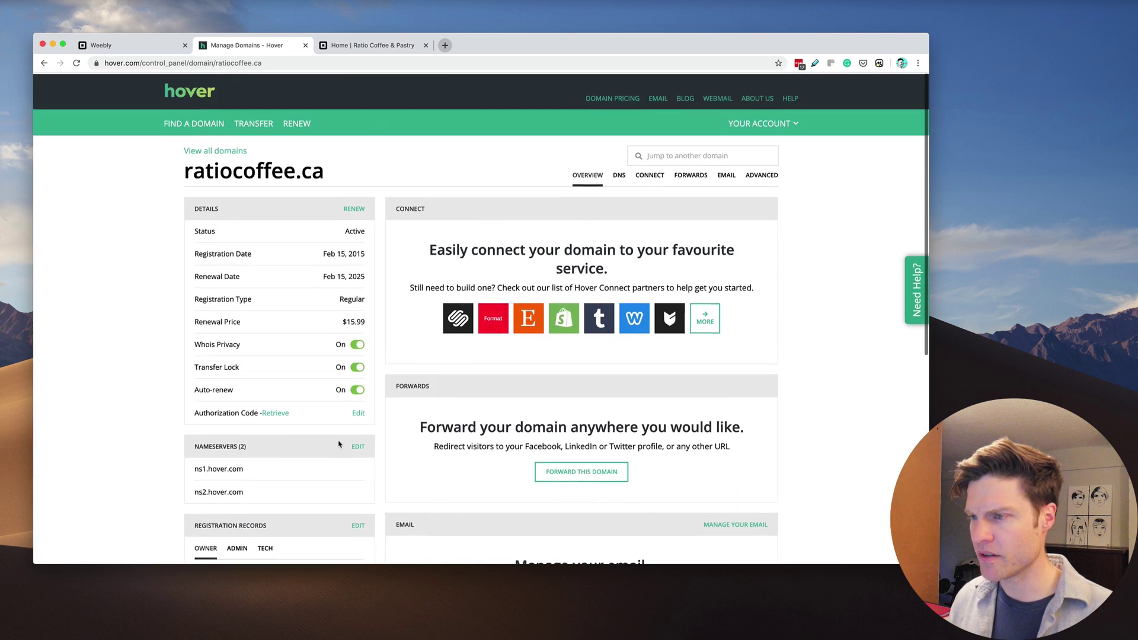
left_click(619, 175)
left_click(114, 47)
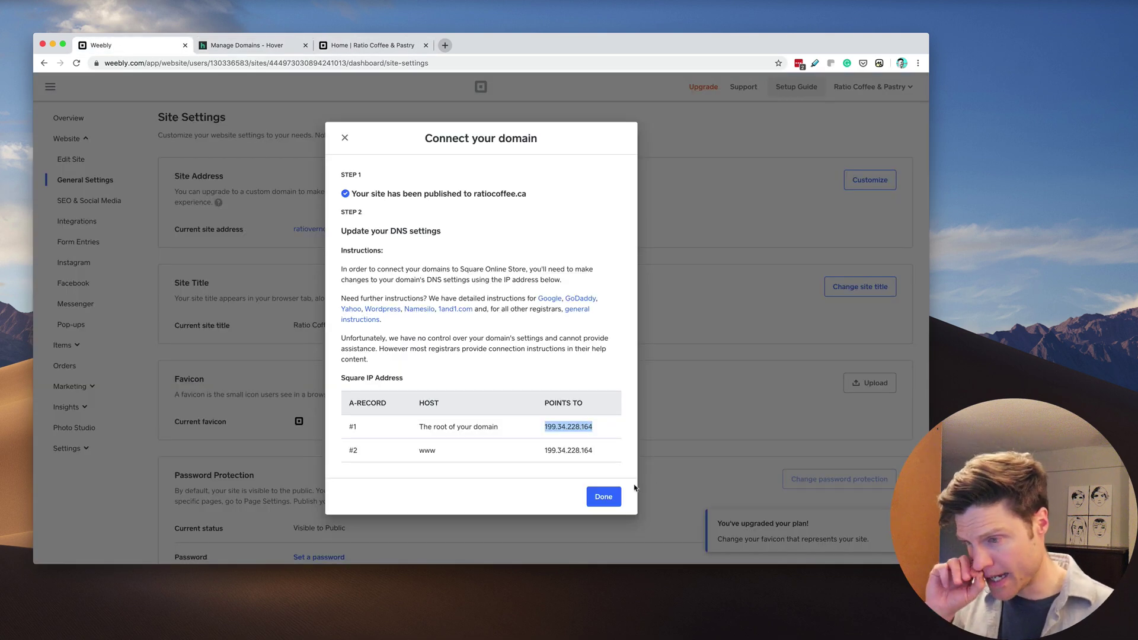
left_click(604, 498)
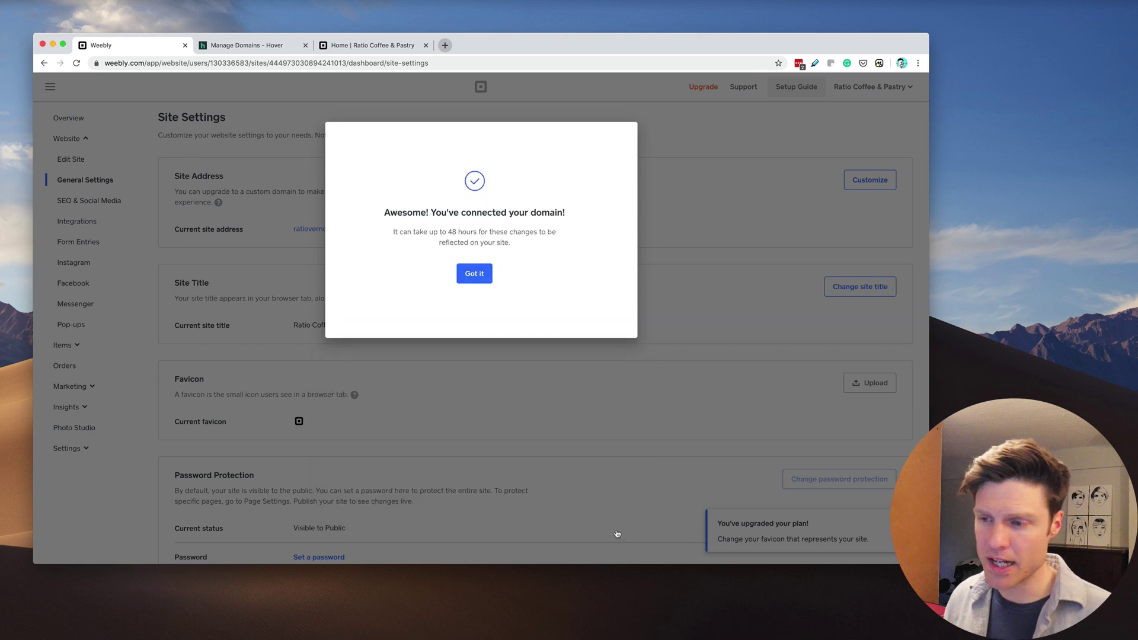
left_click(480, 276)
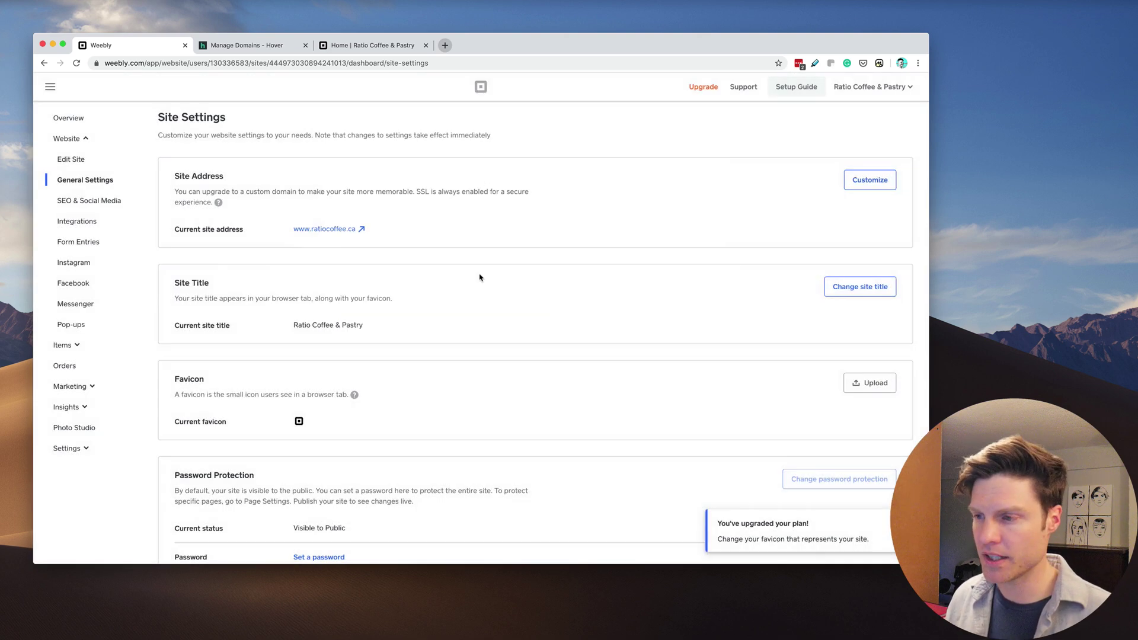
left_click(362, 229)
Recheck the unreachable site against Hover's DNS and Forwards settings.
left_click(258, 46)
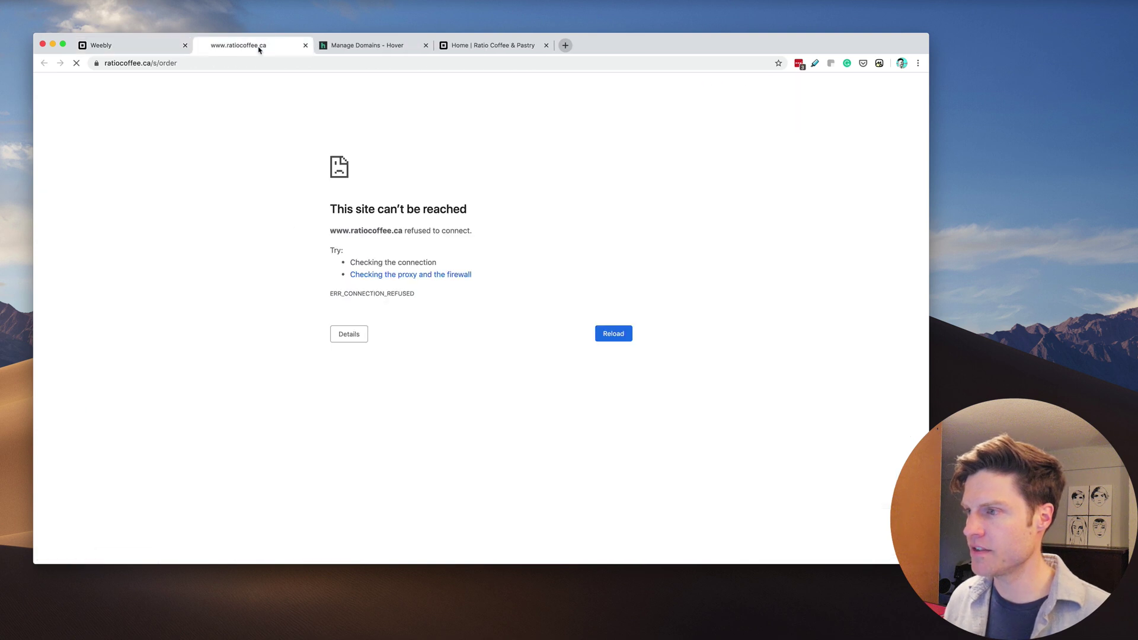
left_click(159, 63)
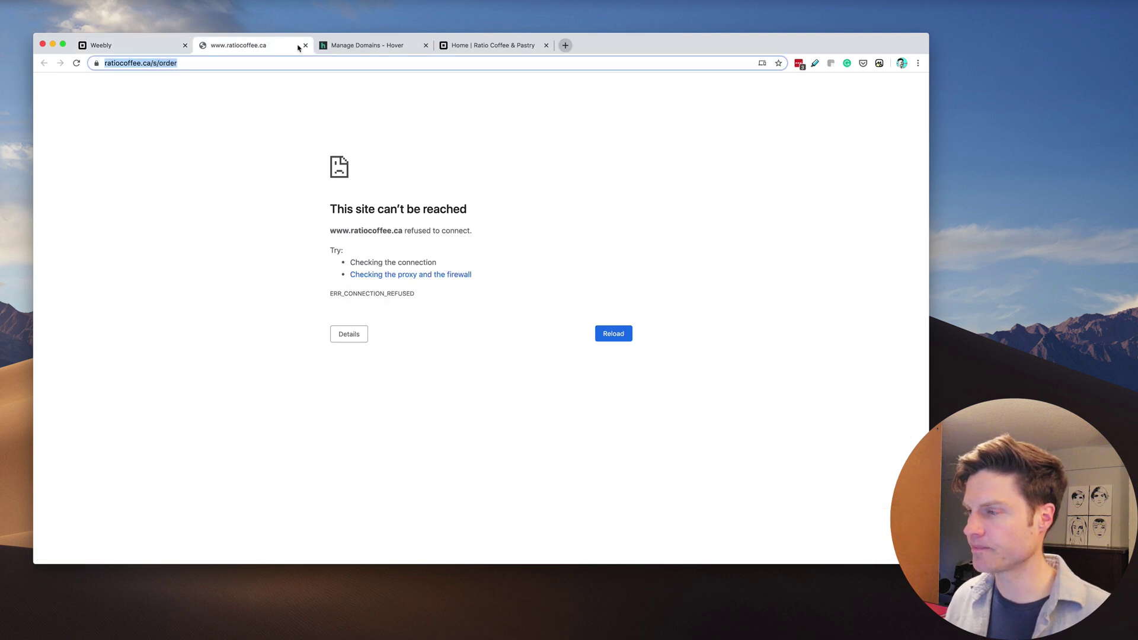
left_click(358, 45)
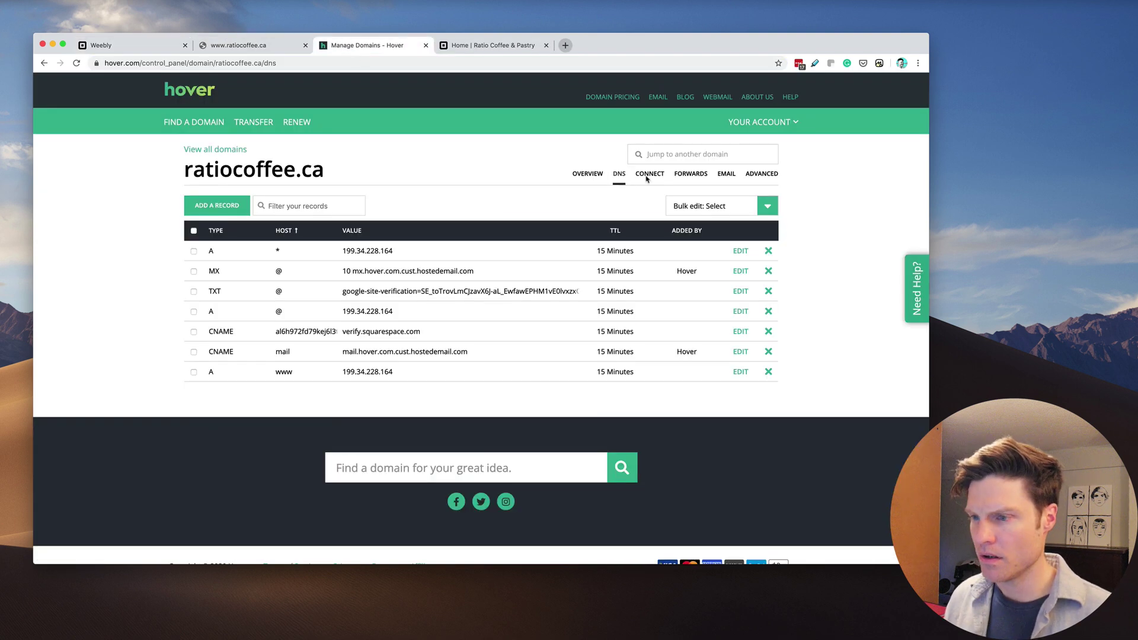
left_click(693, 175)
left_click(254, 46)
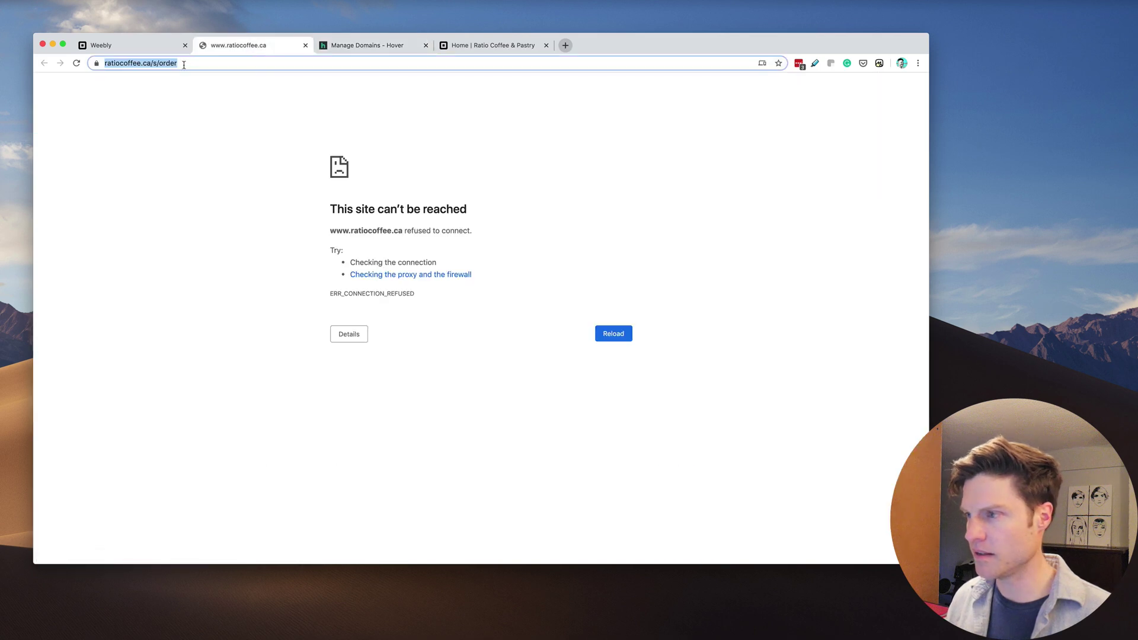
Load ratiocoffee.ca in a new incognito window to see the live site.
left_click(16, 21)
type("ratkl")
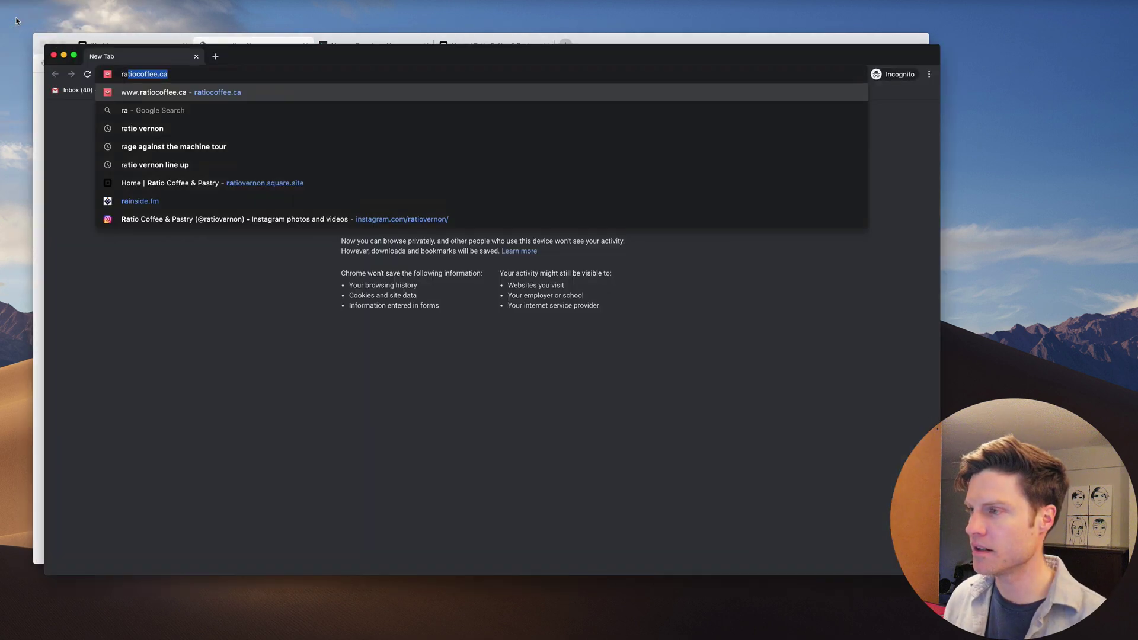
key("BackSpace")
key("BackSpace")
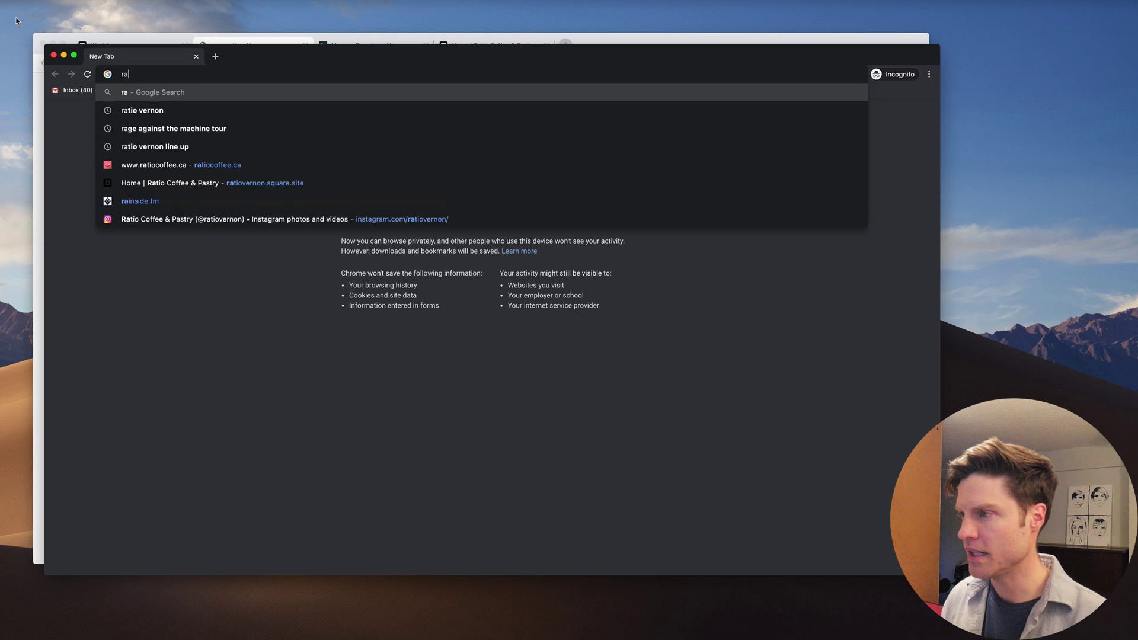
key("Return")
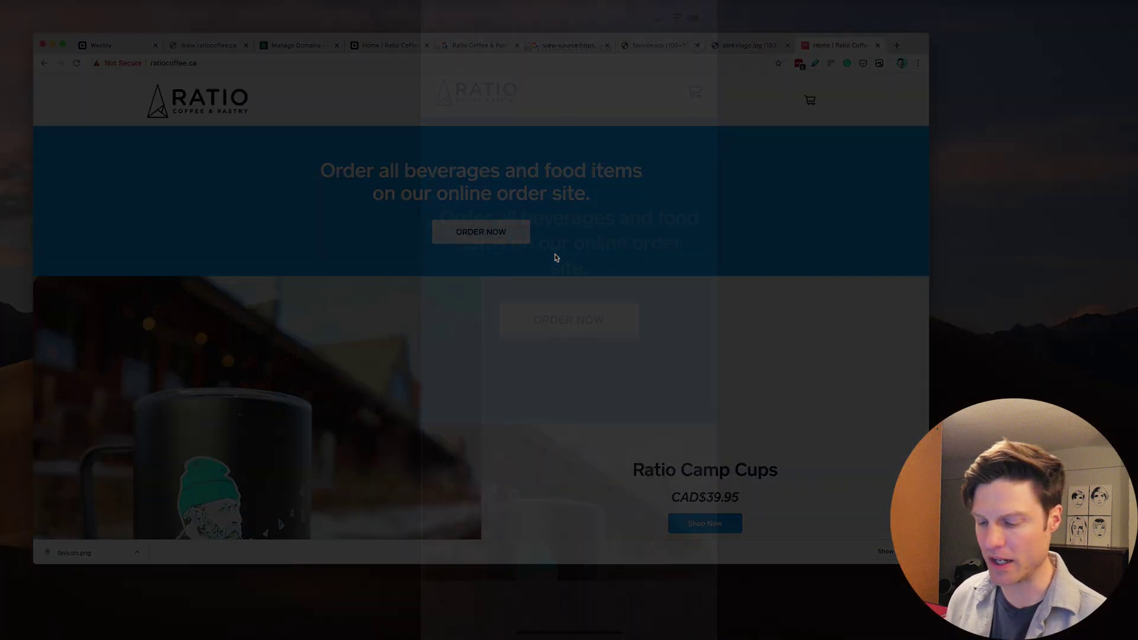
scroll(569, 342, "down", 8)
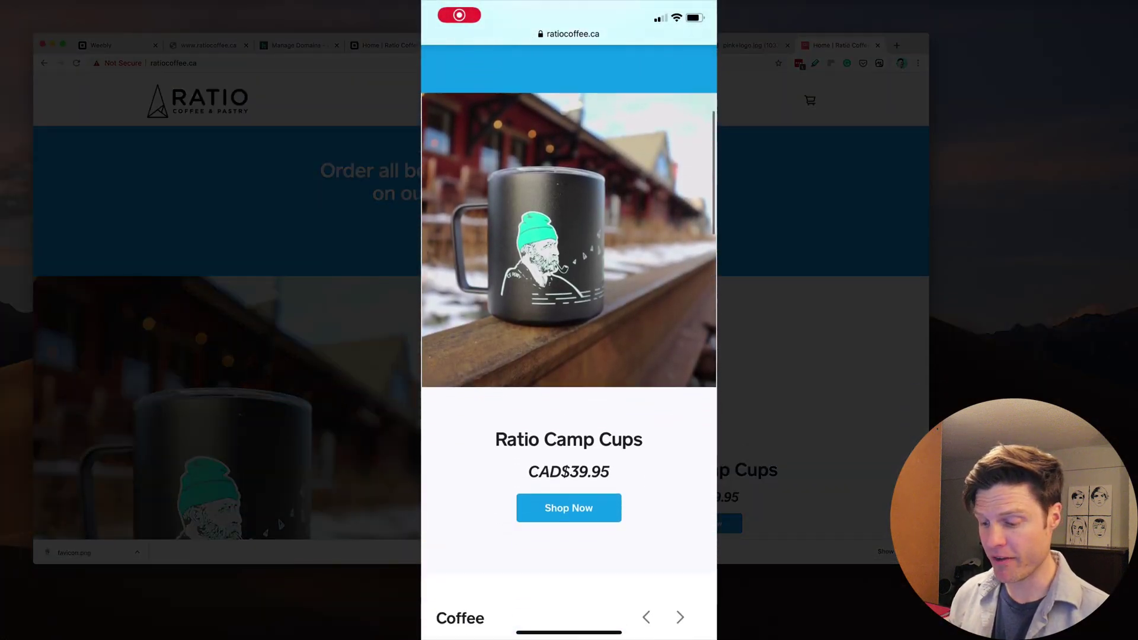
scroll(569, 342, "down", 10)
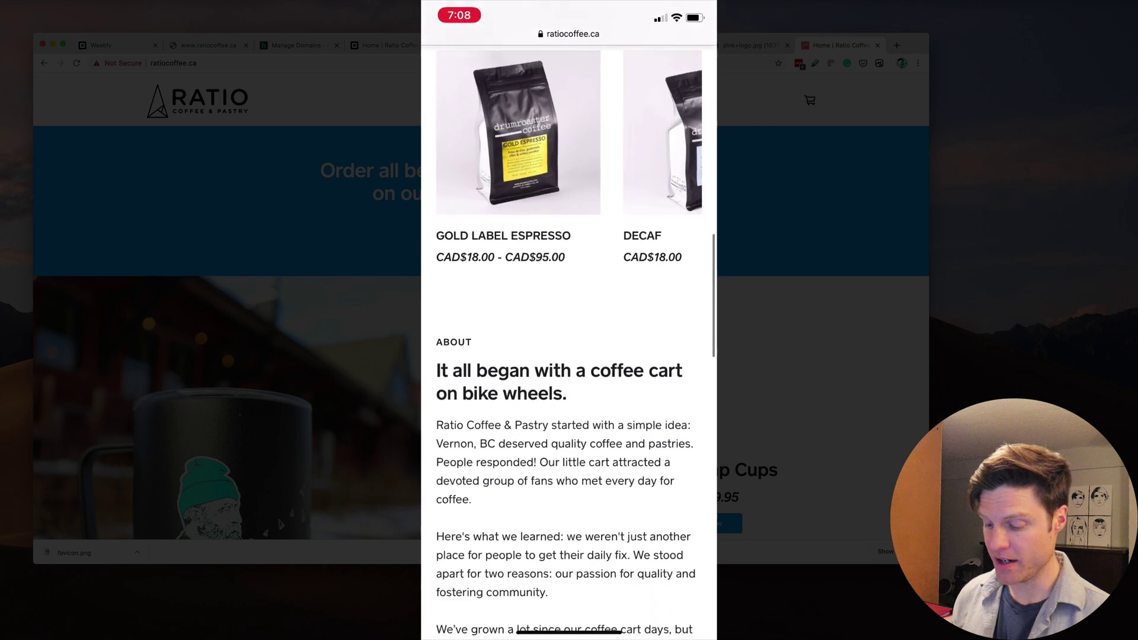
scroll(569, 342, "up", 20)
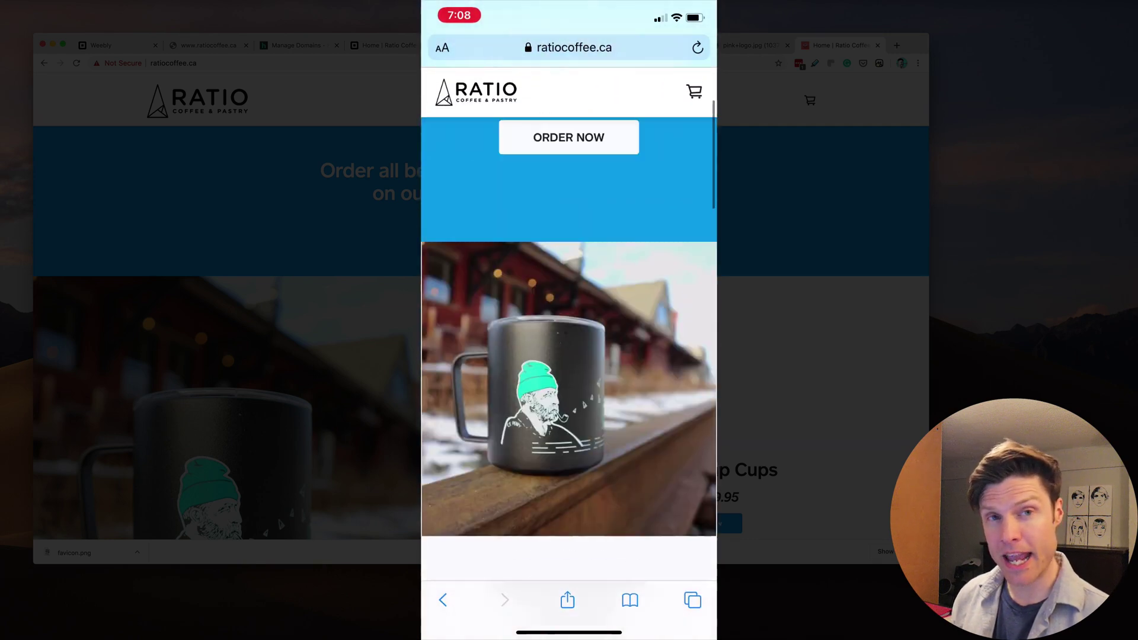